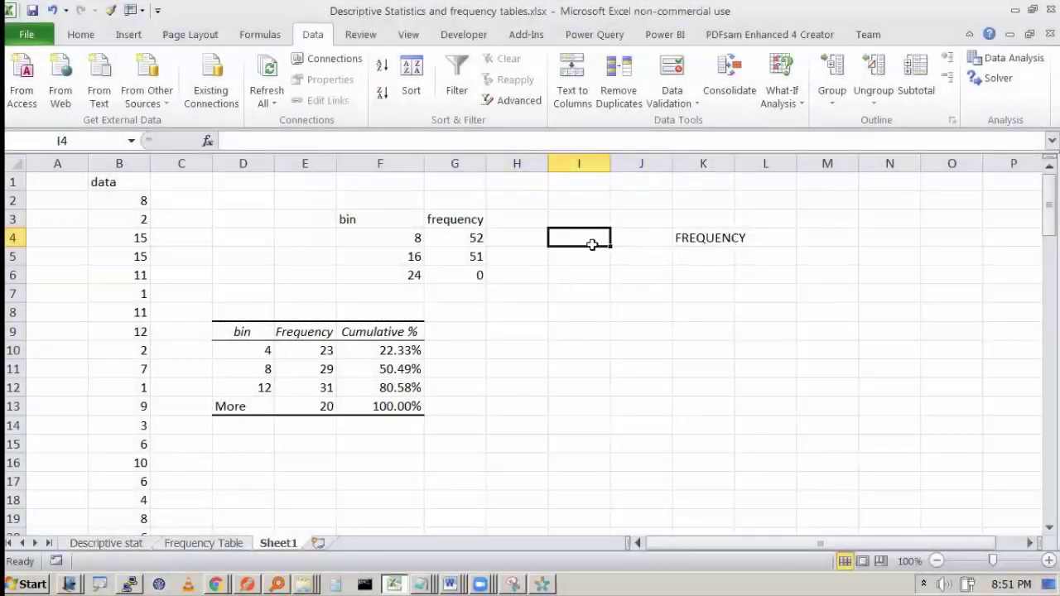
# Start a COUNTIF formula in cell I4 using the data values B2:B104 as its range.
pyautogui.write('=COUN')
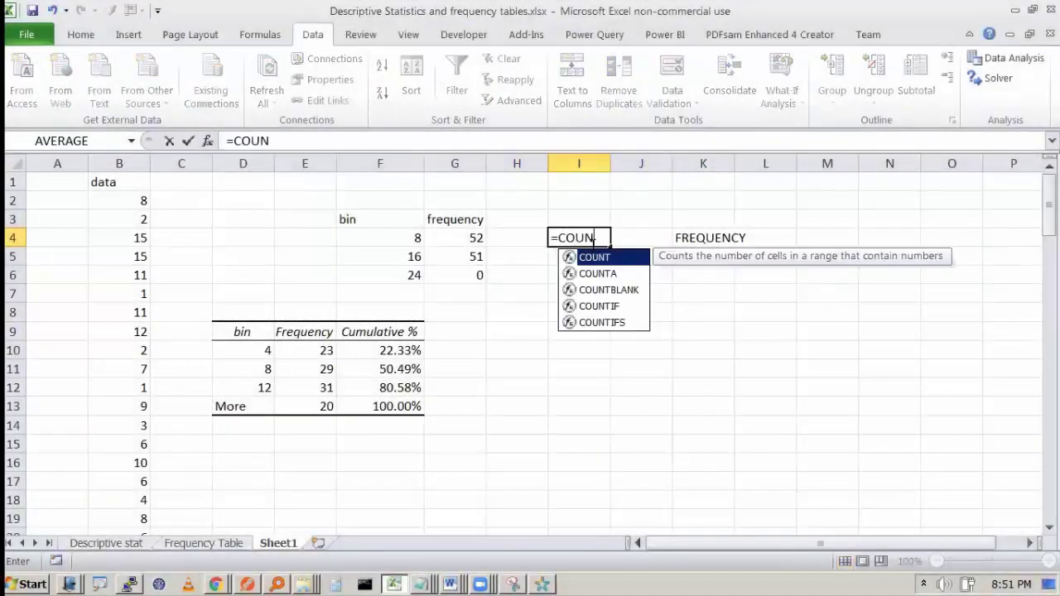
pyautogui.press('Down')
pyautogui.press('Down')
pyautogui.press('Down')
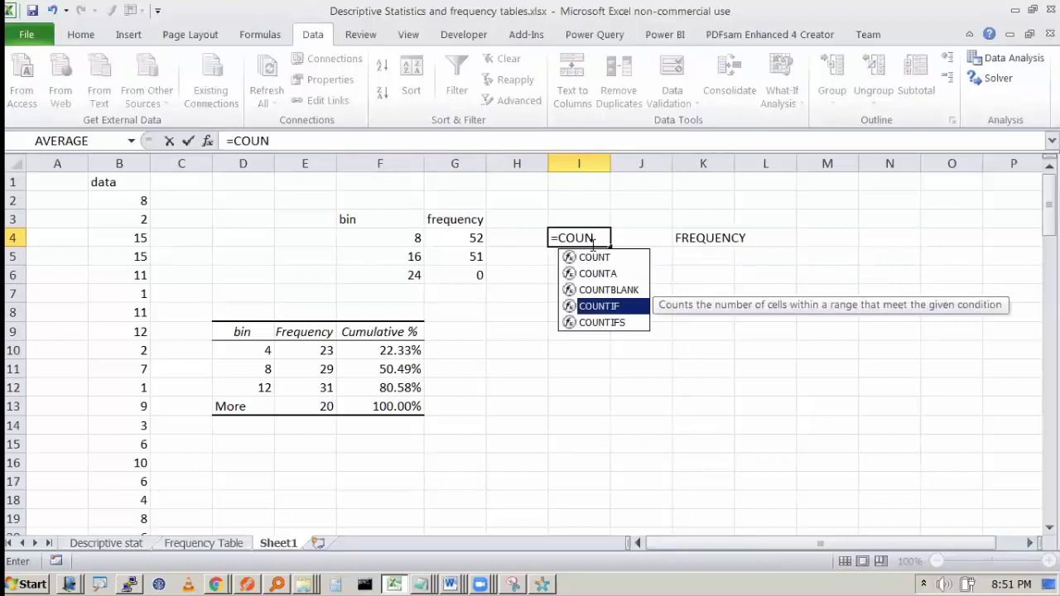
pyautogui.press('Tab')
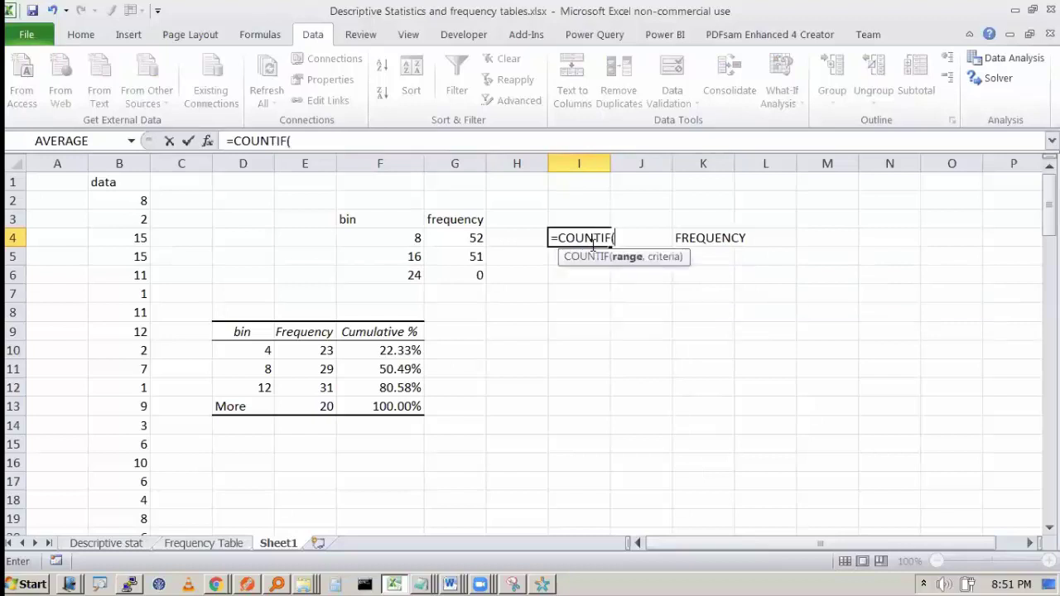
pyautogui.press('Left')
pyautogui.press('Left')
pyautogui.press('Left')
pyautogui.press('Left')
pyautogui.press('Left')
pyautogui.press('Left')
pyautogui.press('Up')
pyautogui.press('Up')
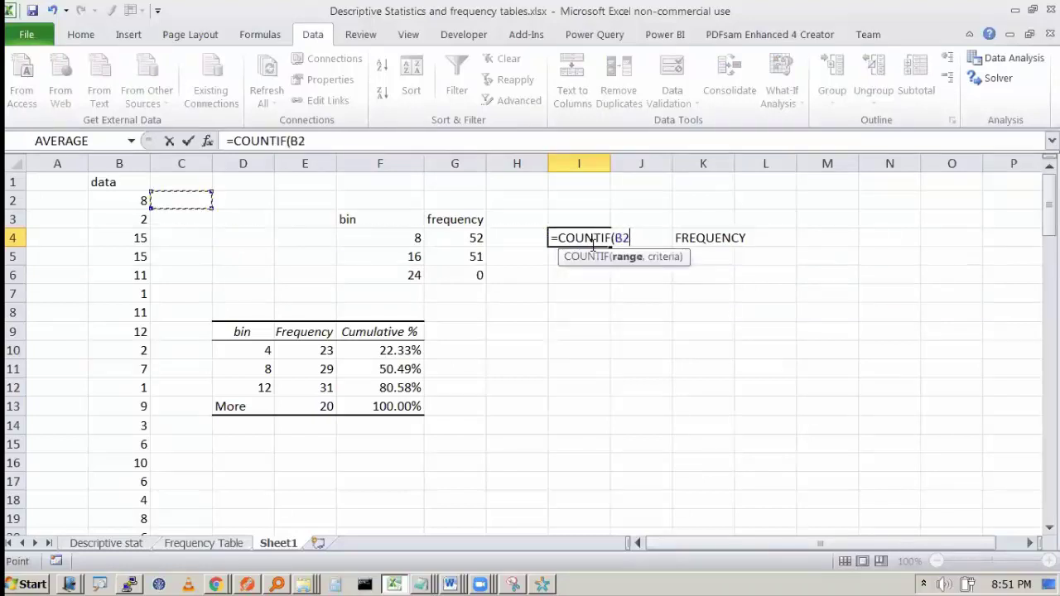
pyautogui.hotkey('ctrl', 'shift', 'Down')
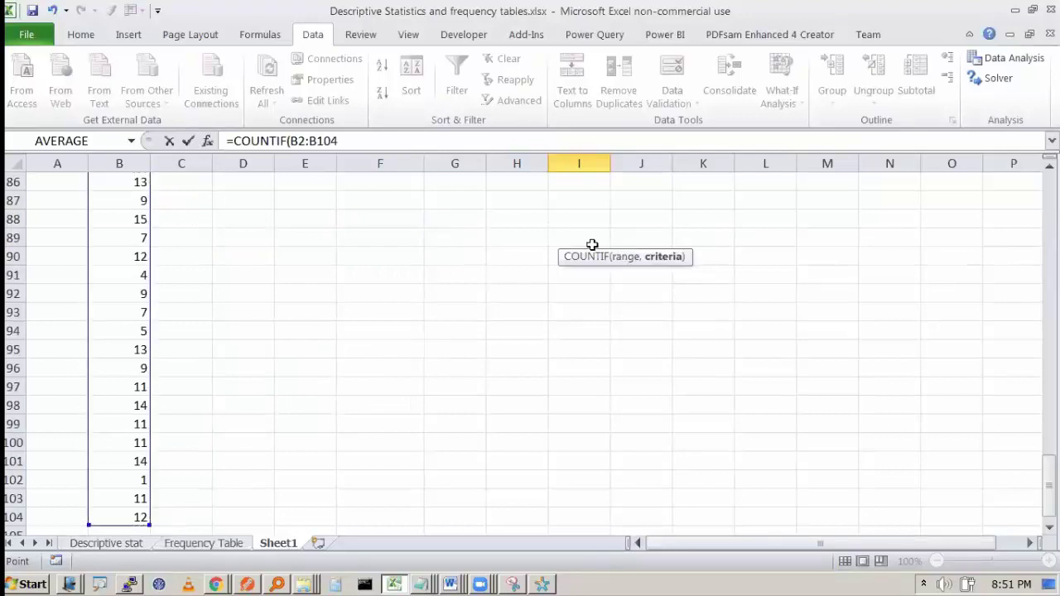
pyautogui.write(',')
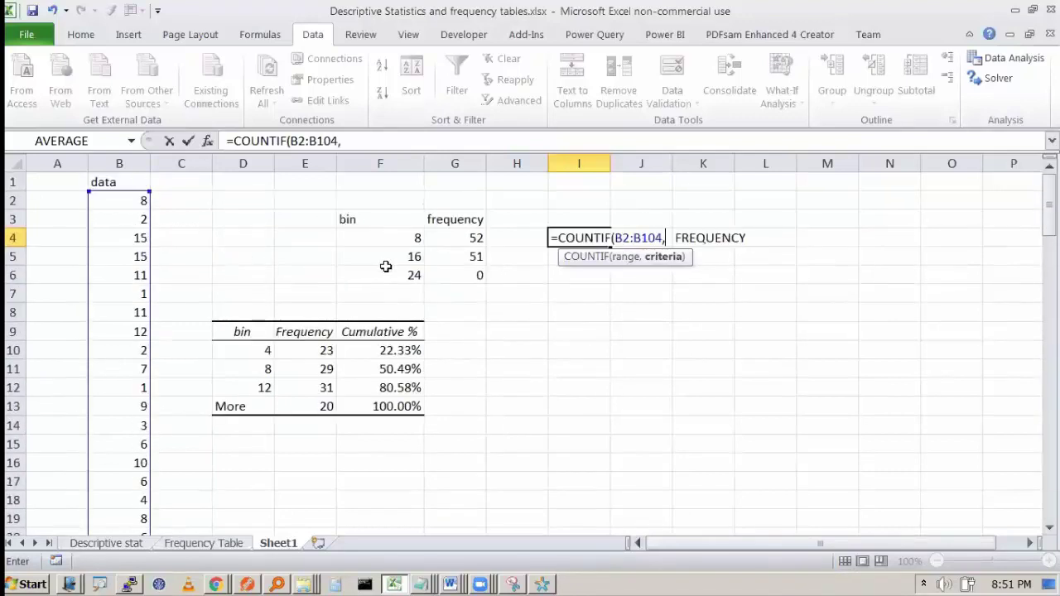
# Try to complete the COUNTIF formula in I4 with the unquoted criterion <=F4.
pyautogui.write('<=')
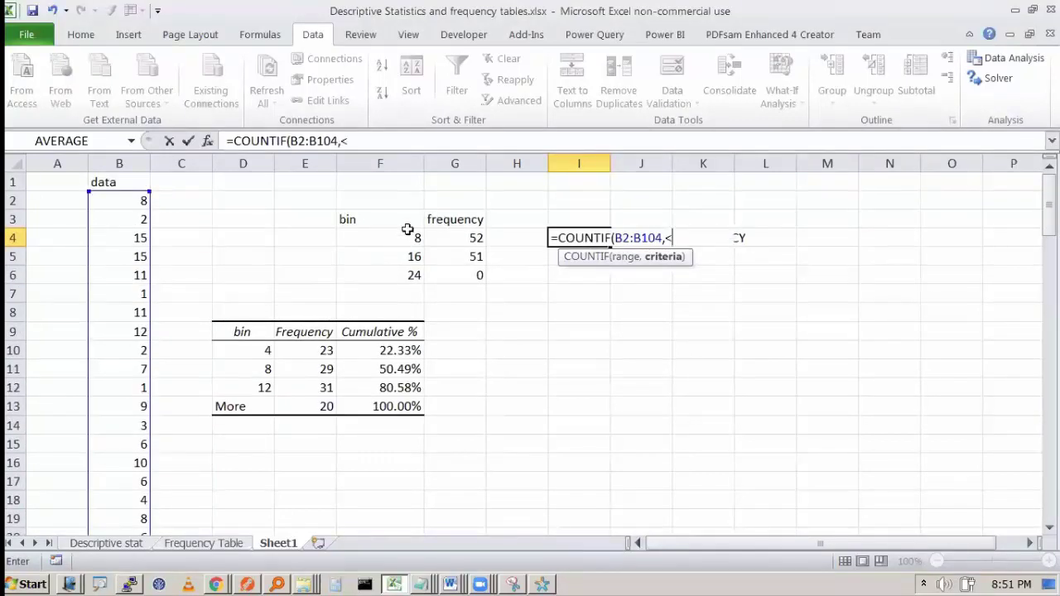
pyautogui.click(407, 232)
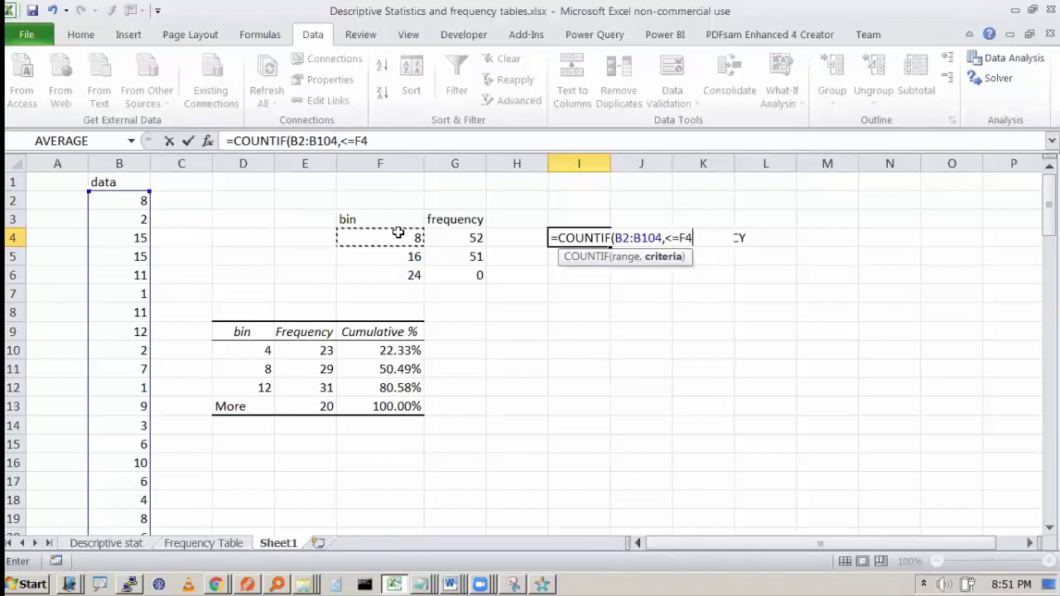
pyautogui.click(386, 141)
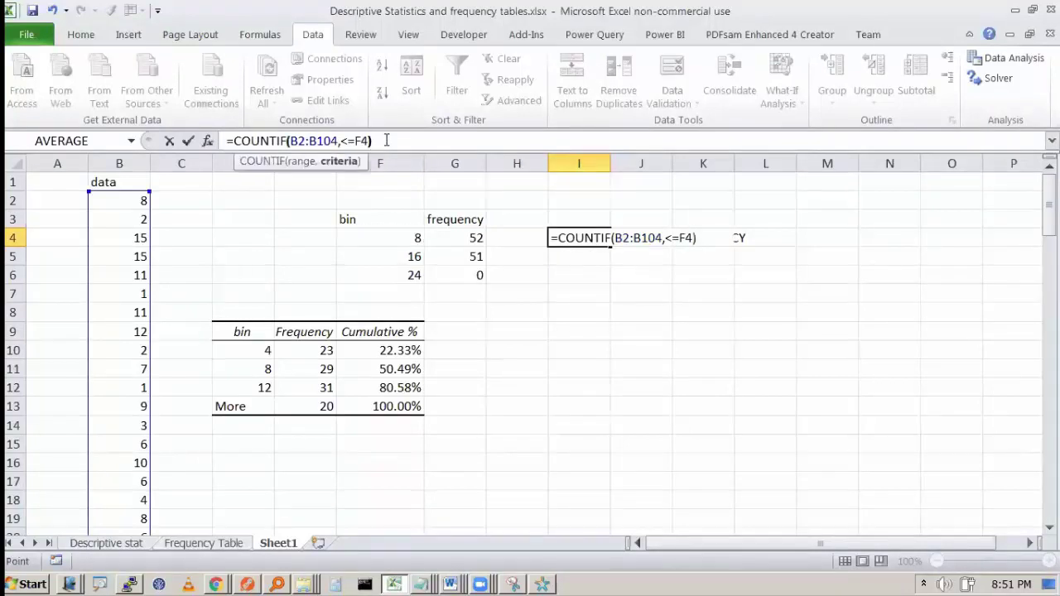
pyautogui.press('Return')
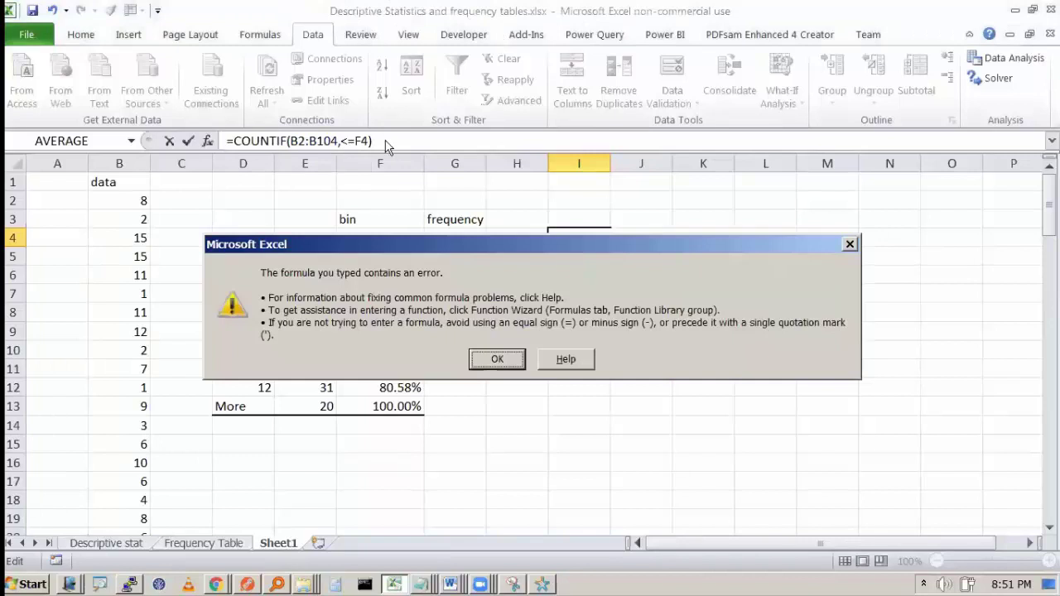
pyautogui.press('Return')
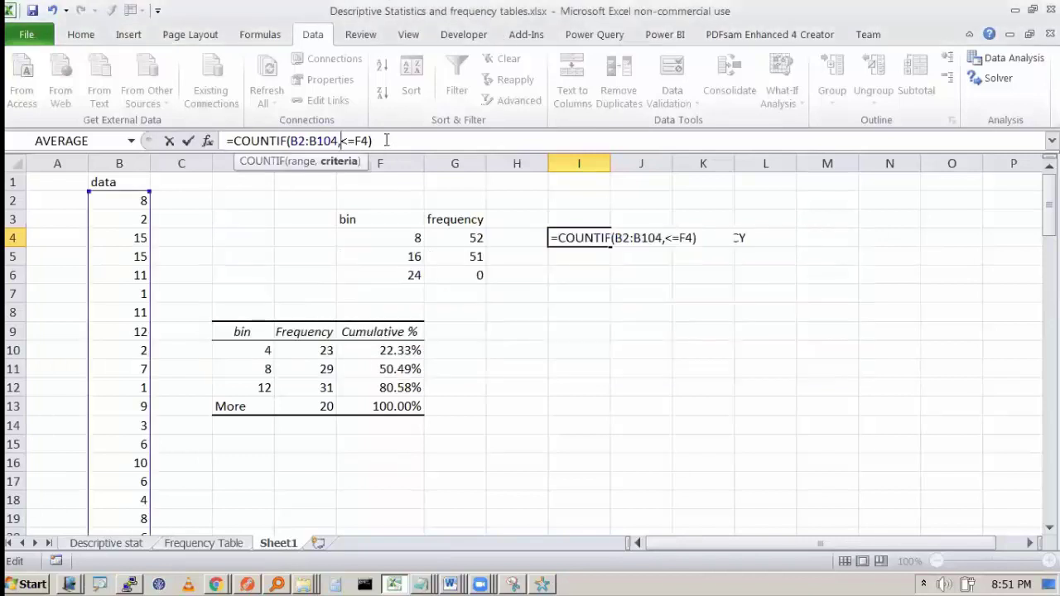
# Change the criterion of the I4 formula to the quoted text "<=8" and enter the formula.
pyautogui.press('Left')
pyautogui.press('Left')
pyautogui.press('Left')
pyautogui.press('Left')
pyautogui.press('Left')
pyautogui.moveTo(369, 141); pyautogui.dragTo(355, 141)
pyautogui.write('8')
pyautogui.press('Return')
pyautogui.press('Return')
pyautogui.write('"')
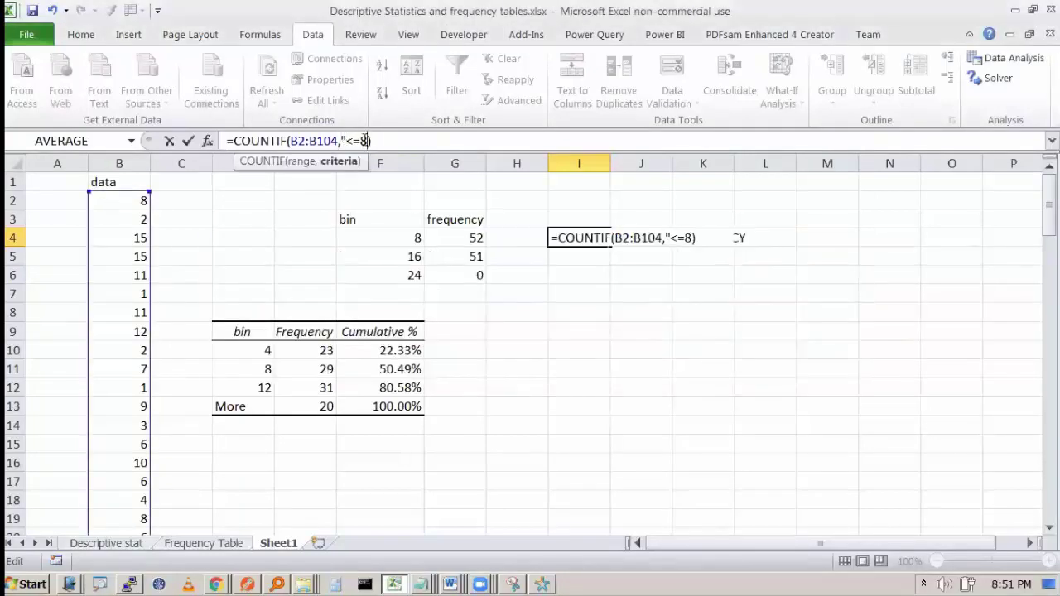
pyautogui.write('"')
pyautogui.press('Return')
# Replace the 8 in the quoted COUNTIF criterion of I4 with the bin cell reference F4.
pyautogui.press('Up')
pyautogui.press('Right')
pyautogui.press('Left')
pyautogui.press('F2')
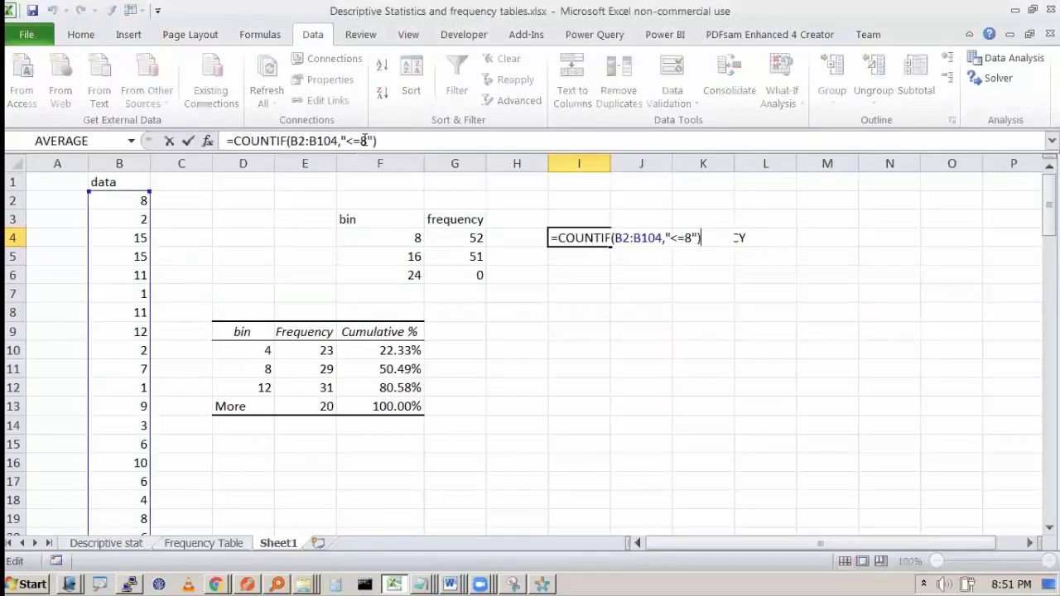
pyautogui.click(681, 238)
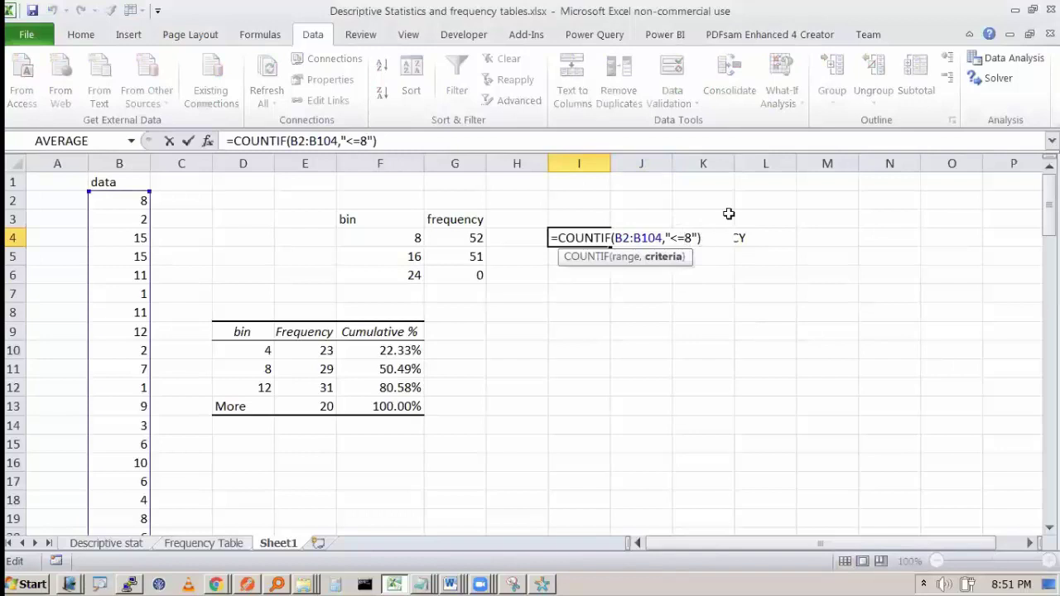
pyautogui.press('Delete')
pyautogui.click(412, 240)
pyautogui.press('Return')
pyautogui.doubleClick(585, 240)
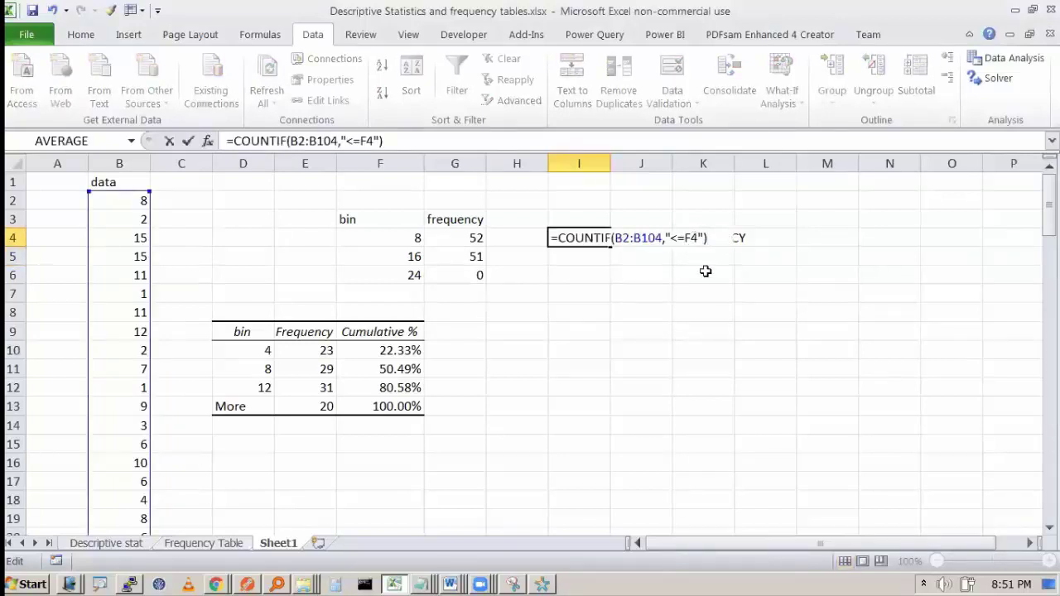
# Clear the FREQUENCY label from cell K4.
pyautogui.press('Escape')
pyautogui.click(712, 239)
pyautogui.press('Delete')
pyautogui.click(828, 199)
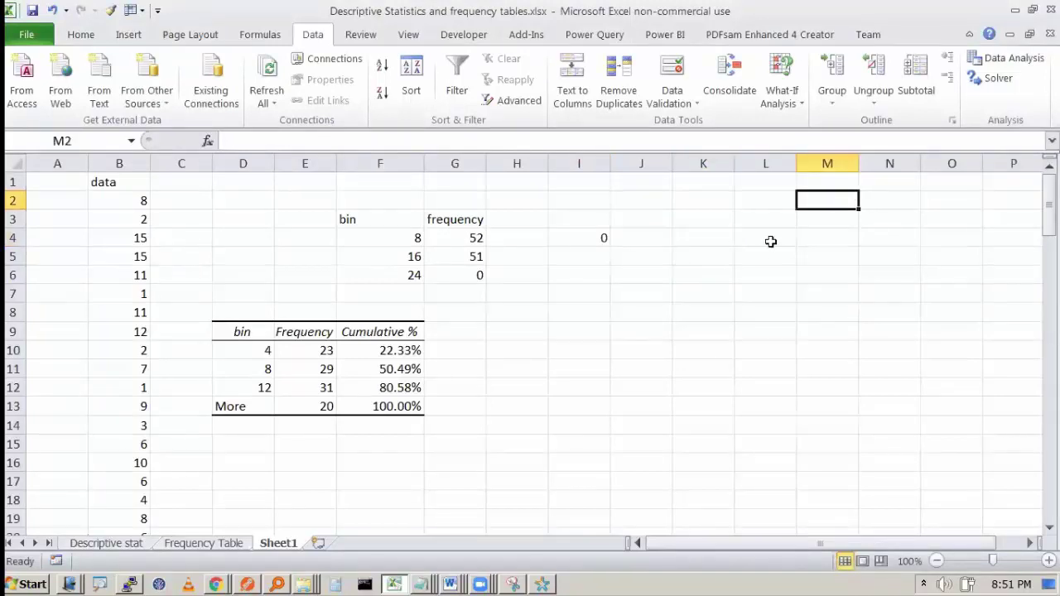
# Switch to Notepad and add the line "CONCATENATION : JOINING OF STRING &" below the existing notes.
pyautogui.hotkey('alt', 'Tab')
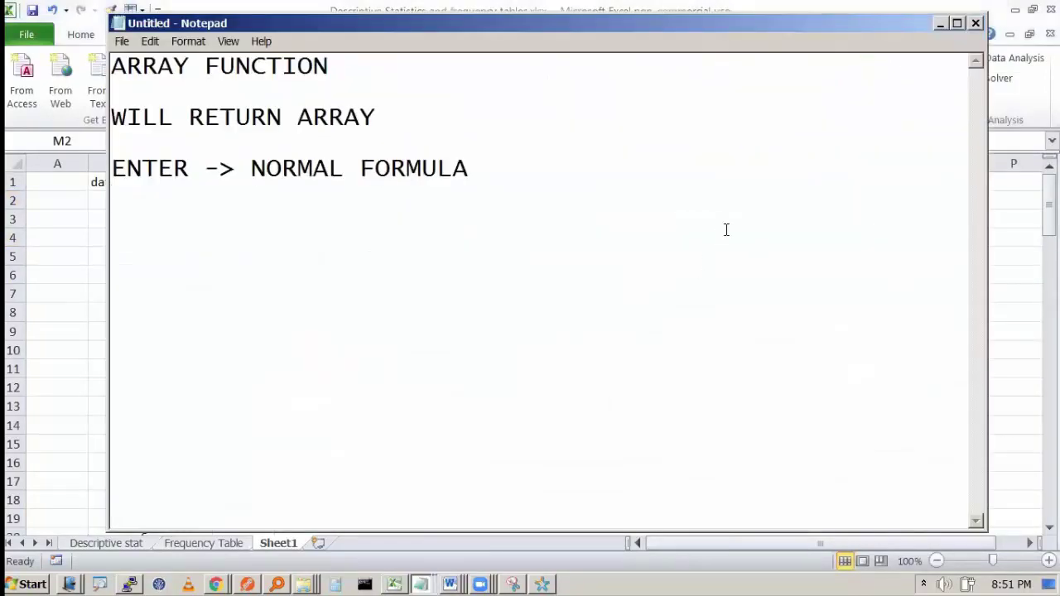
pyautogui.write('CONCATE')
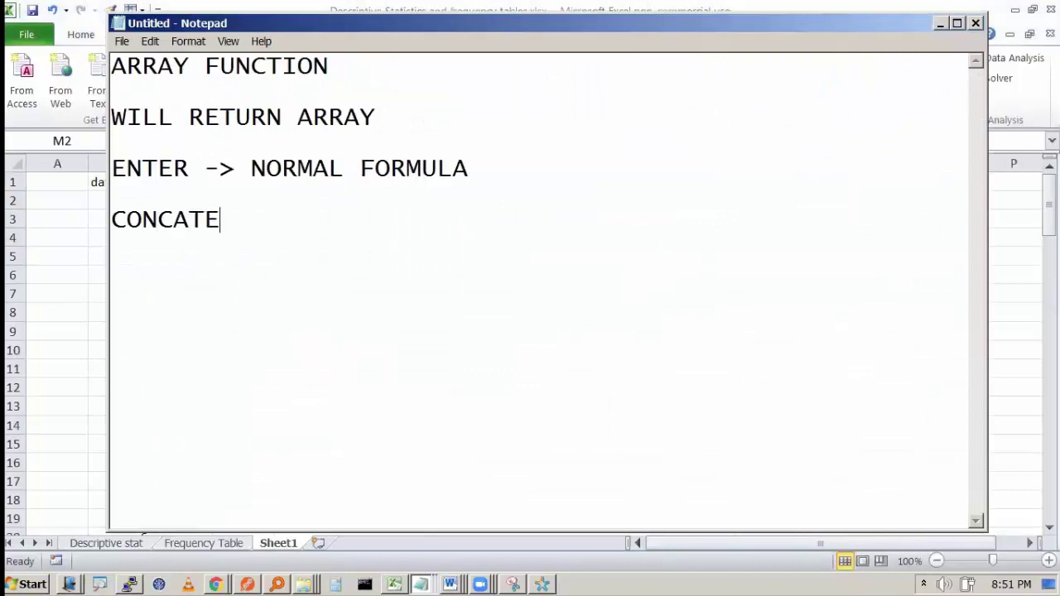
pyautogui.write('NATION :')
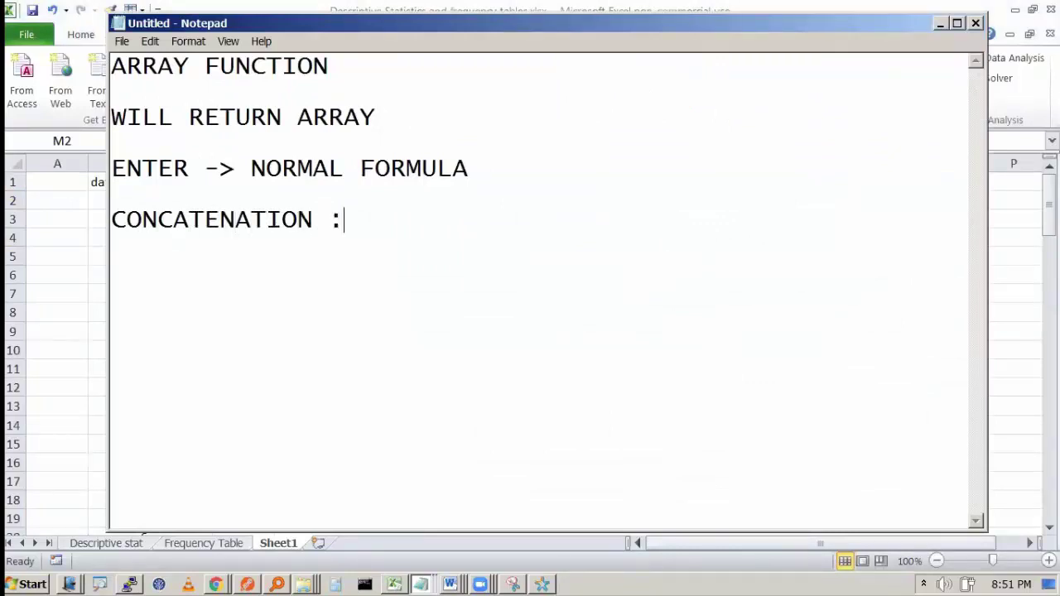
pyautogui.write(' JOINING OF STRING ')
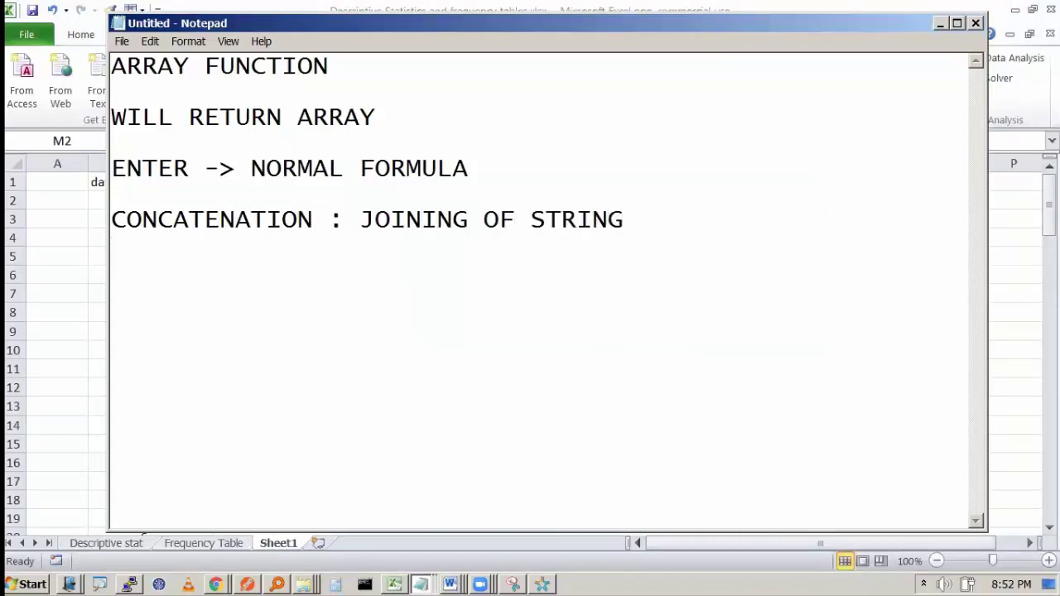
pyautogui.write('&')
# Return to Excel and enter INDIA, IS and GREAT in cells K5, L5 and M5.
pyautogui.hotkey('alt', 'Tab')
pyautogui.click(726, 256)
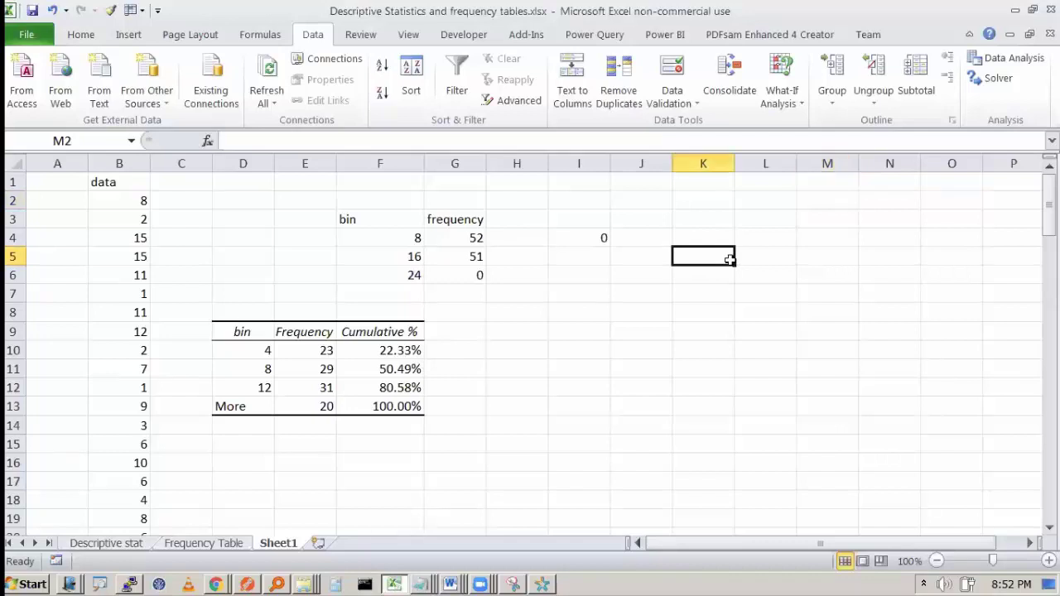
pyautogui.write('INDIA')
pyautogui.press('Tab')
pyautogui.write('IS A')
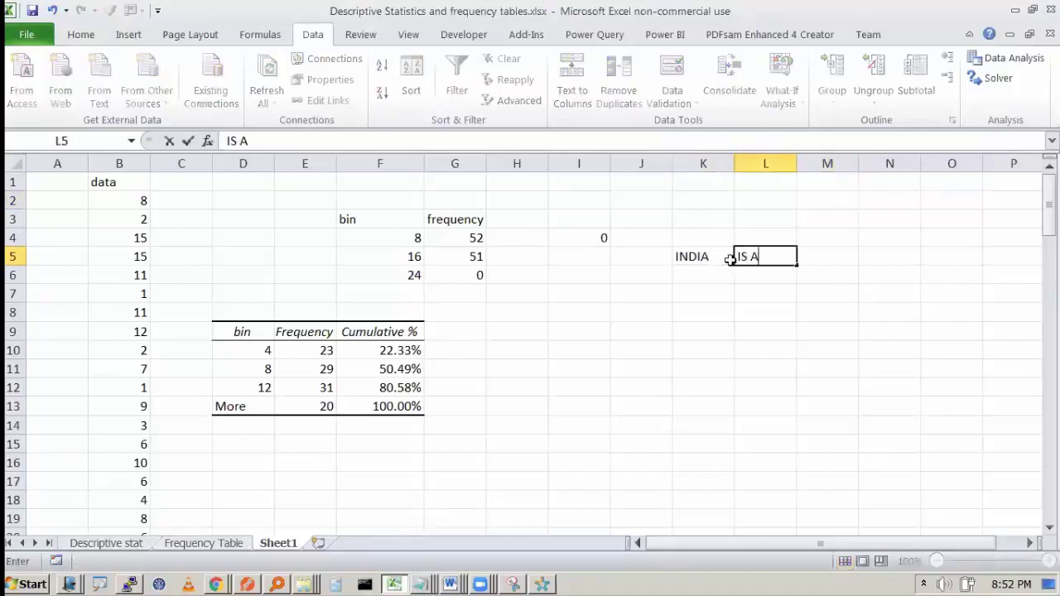
pyautogui.press('BackSpace')
pyautogui.press('BackSpace')
pyautogui.press('Tab')
pyautogui.write('GREAT')
pyautogui.press('Return')
# Join the three words in cell K7 with the formula =K5&L5&M5.
pyautogui.click(721, 295)
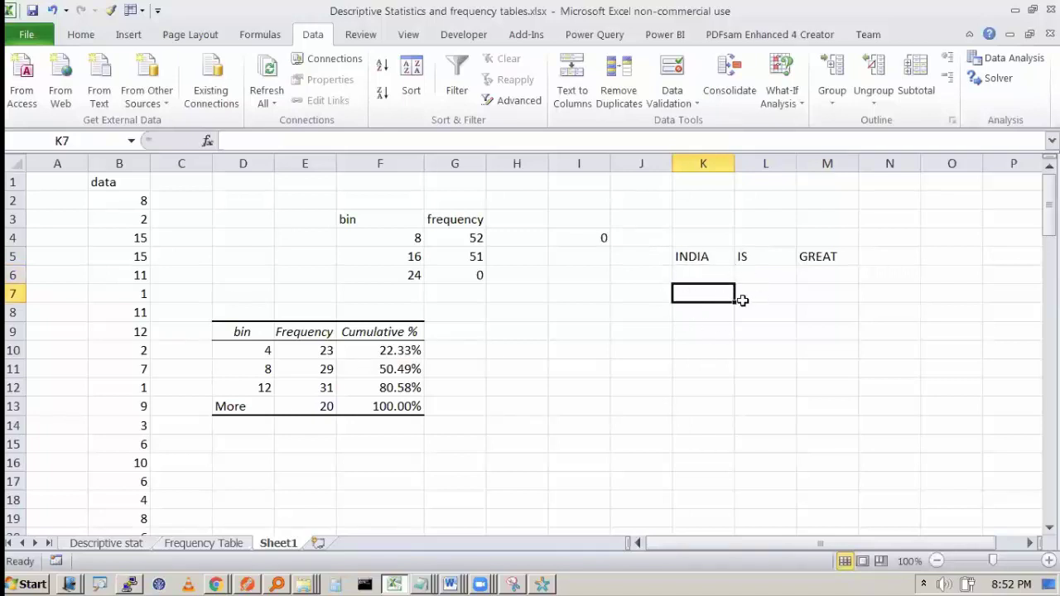
pyautogui.write('=')
pyautogui.press('Up')
pyautogui.press('Up')
pyautogui.write('&')
pyautogui.click(749, 252)
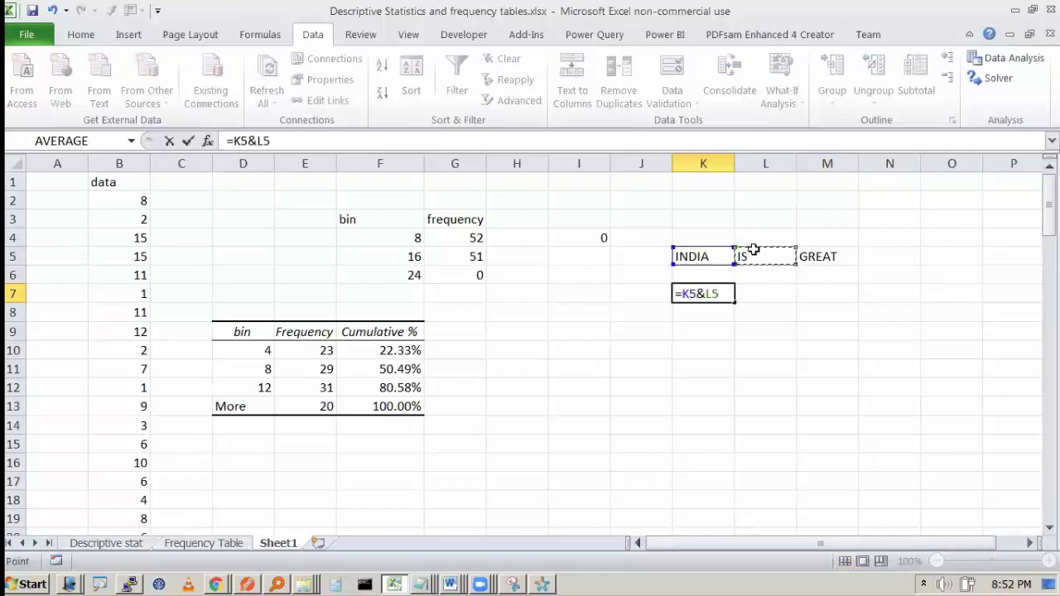
pyautogui.write('&')
pyautogui.click(807, 255)
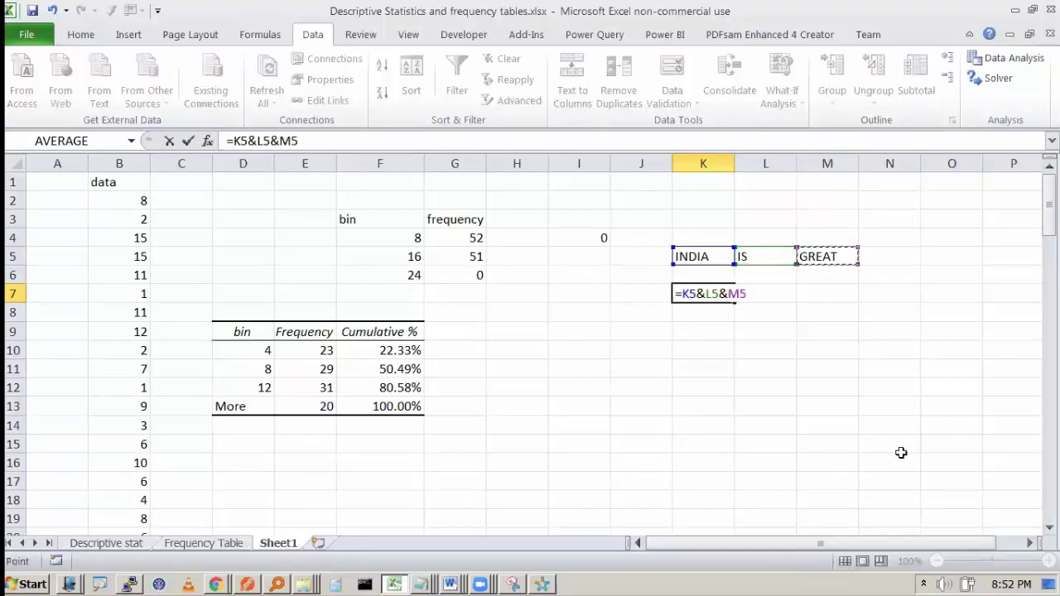
pyautogui.press('Return')
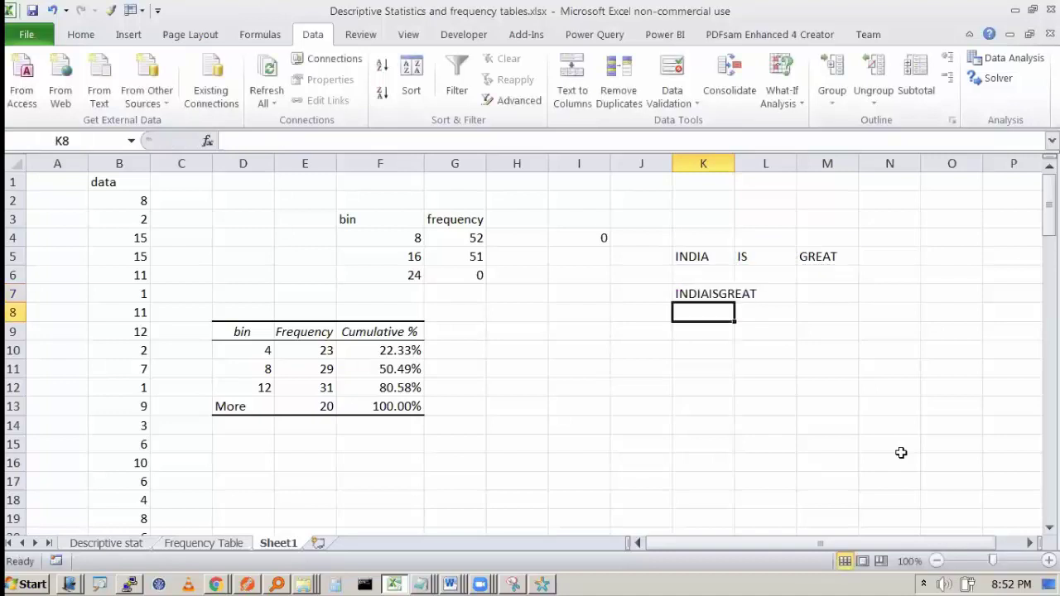
# Auto-fit the width of column K to the joined text in K7.
pyautogui.click(749, 163)
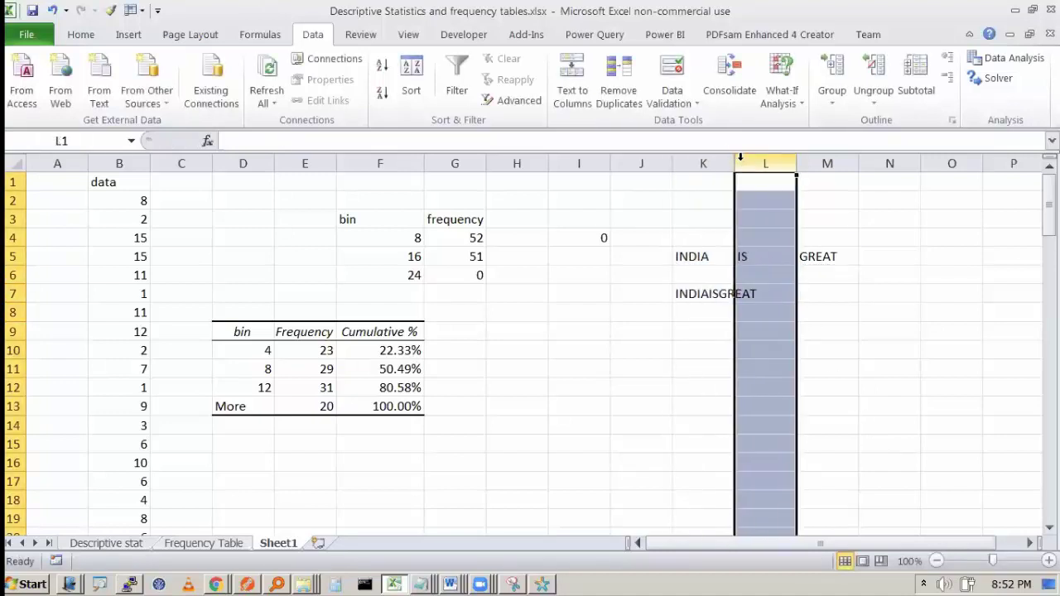
pyautogui.doubleClick(735, 161)
pyautogui.click(726, 294)
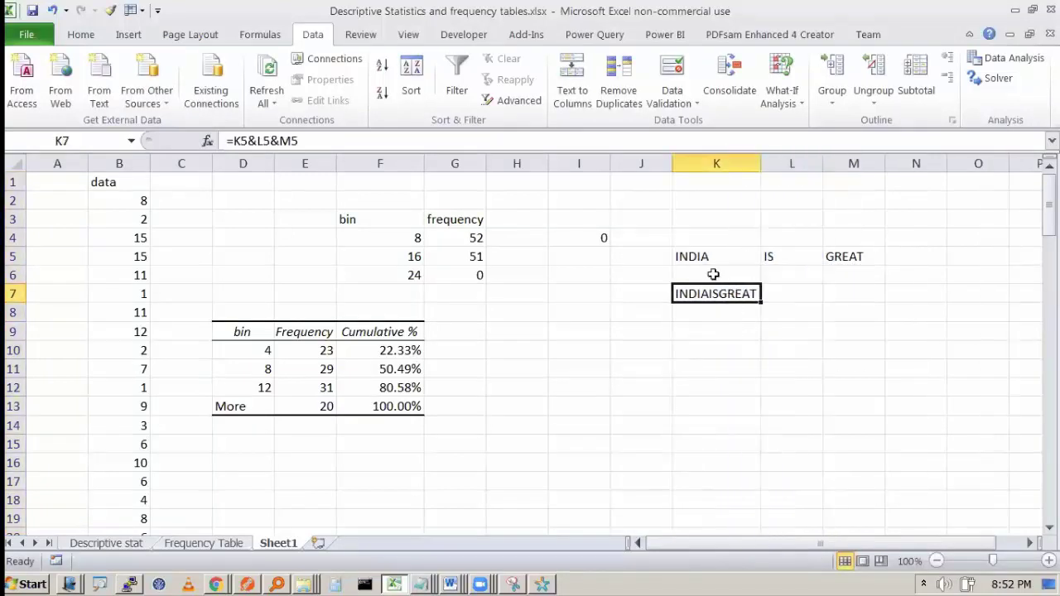
pyautogui.click(740, 255)
pyautogui.click(889, 256)
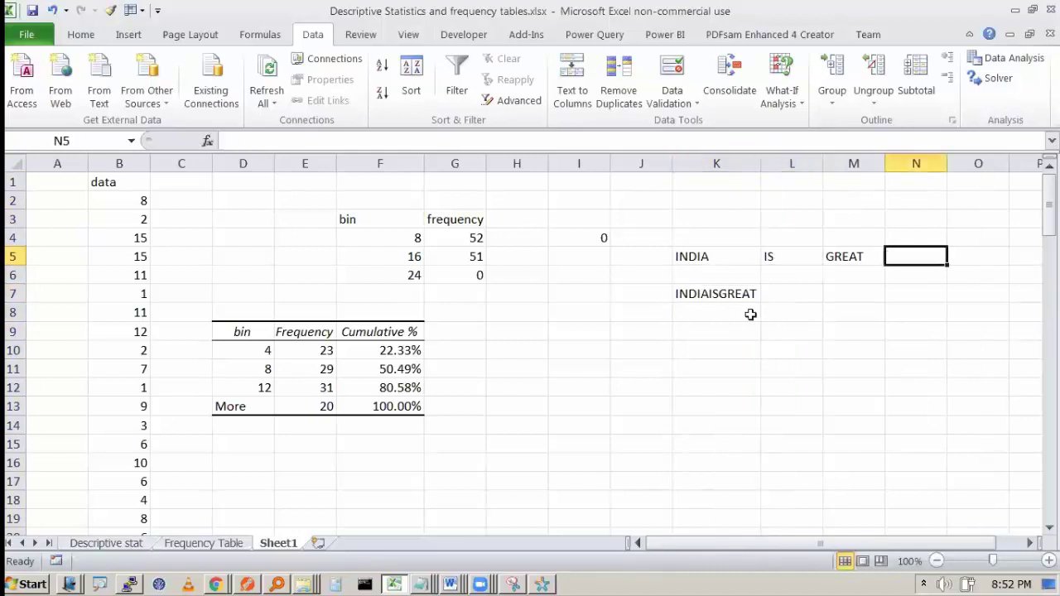
# Add a space between the first two words by changing the K7 formula to =K5&" "&L5&M5.
pyautogui.click(732, 256)
pyautogui.doubleClick(700, 293)
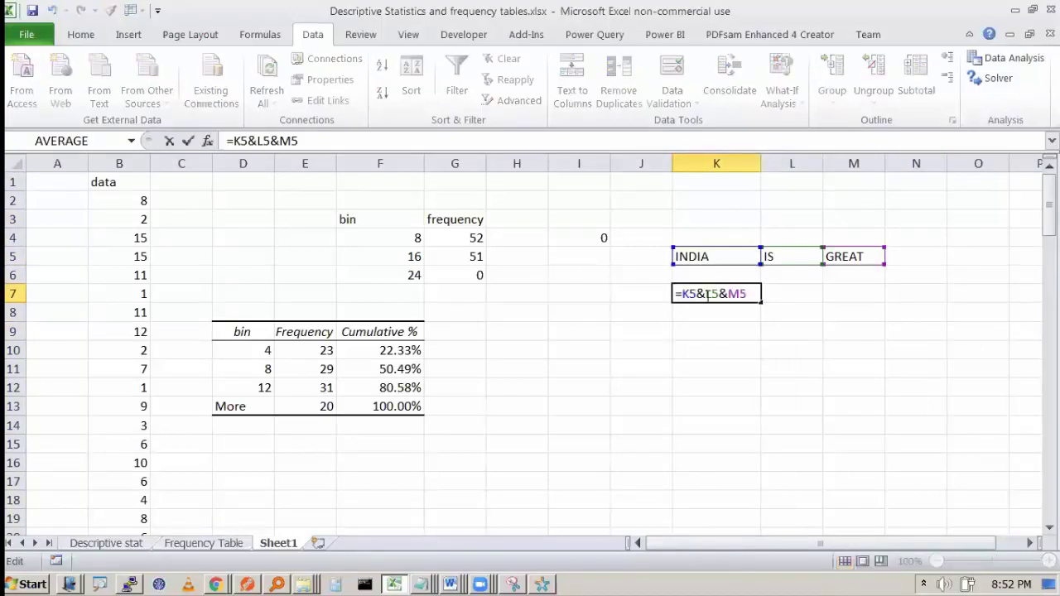
pyautogui.click(706, 294)
pyautogui.write('" "&')
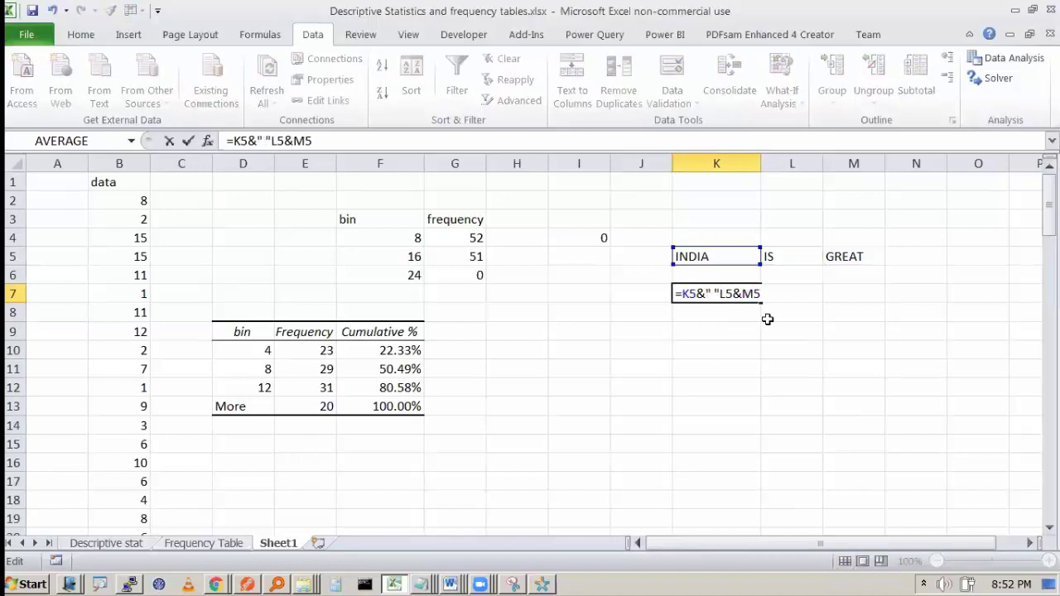
pyautogui.press('Return')
# Add a space before the last word by changing the K7 formula to =K5&" "&L5&" "&M5.
pyautogui.press('Up')
pyautogui.press('F2')
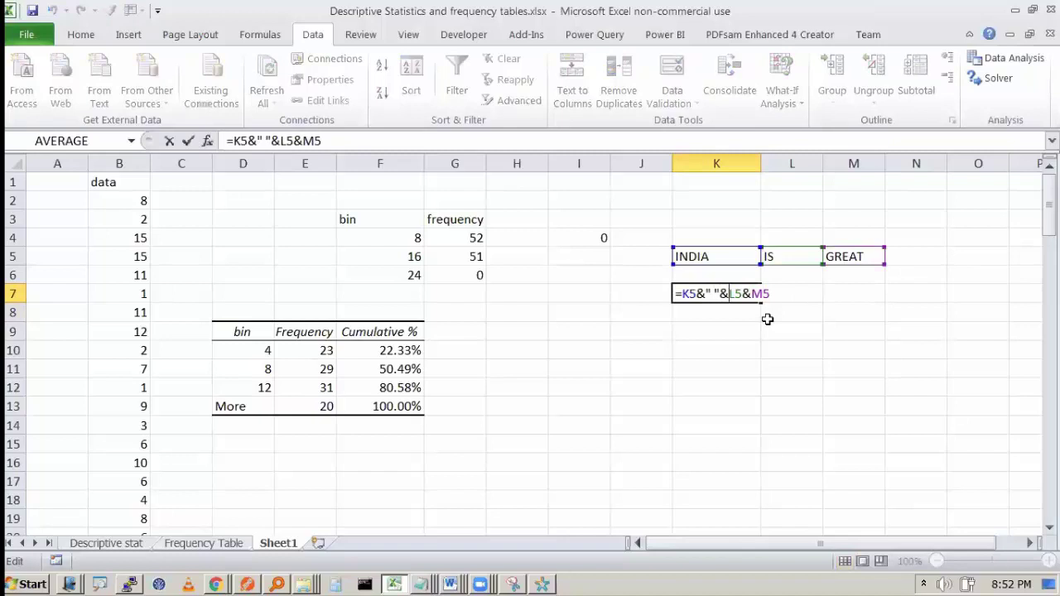
pyautogui.press('Left')
pyautogui.press('Left')
pyautogui.press('Left')
pyautogui.hotkey('shift', 'Right')
pyautogui.hotkey('shift', 'Right')
pyautogui.press('Right')
pyautogui.press('Right')
pyautogui.press('Right')
pyautogui.press('Right')
pyautogui.press('Right')
pyautogui.write('" "&')
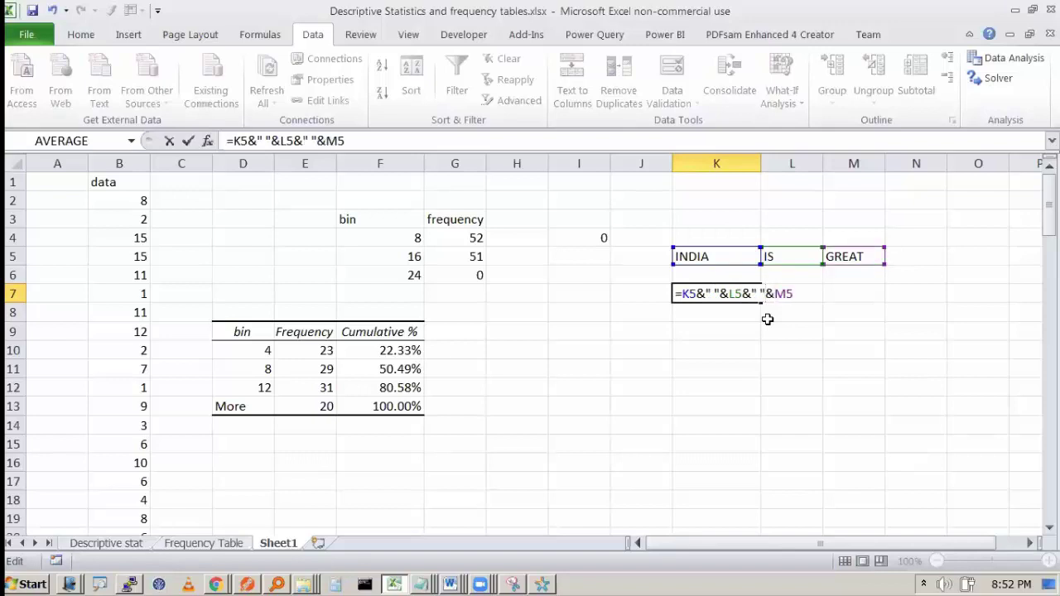
pyautogui.press('Return')
# Widen column K slightly so the whole joined sentence in K7 fits.
pyautogui.press('Up')
pyautogui.press('F2')
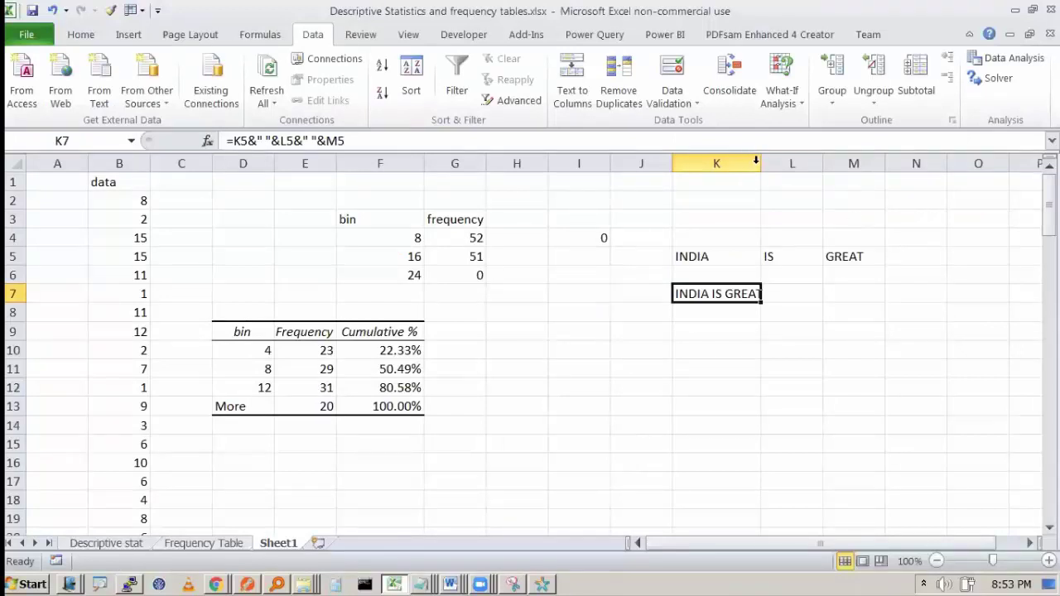
pyautogui.moveTo(760, 163); pyautogui.dragTo(767, 163)
pyautogui.click(640, 333)
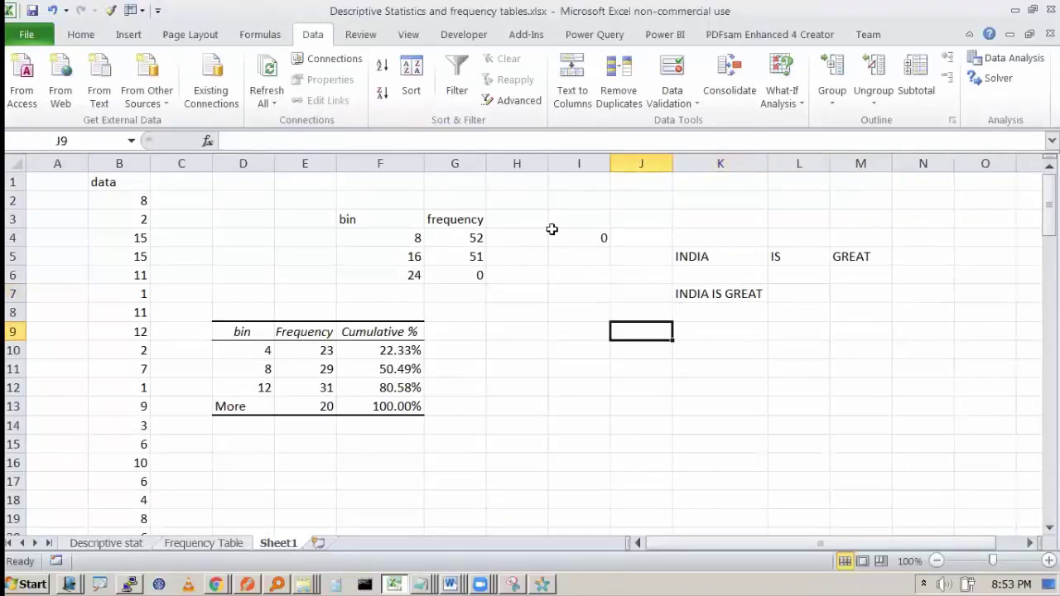
# Remove the F4 reference from the quoted criterion of the COUNTIF formula in I4, keeping only "<=".
pyautogui.click(617, 236)
pyautogui.press('Left')
pyautogui.press('F2')
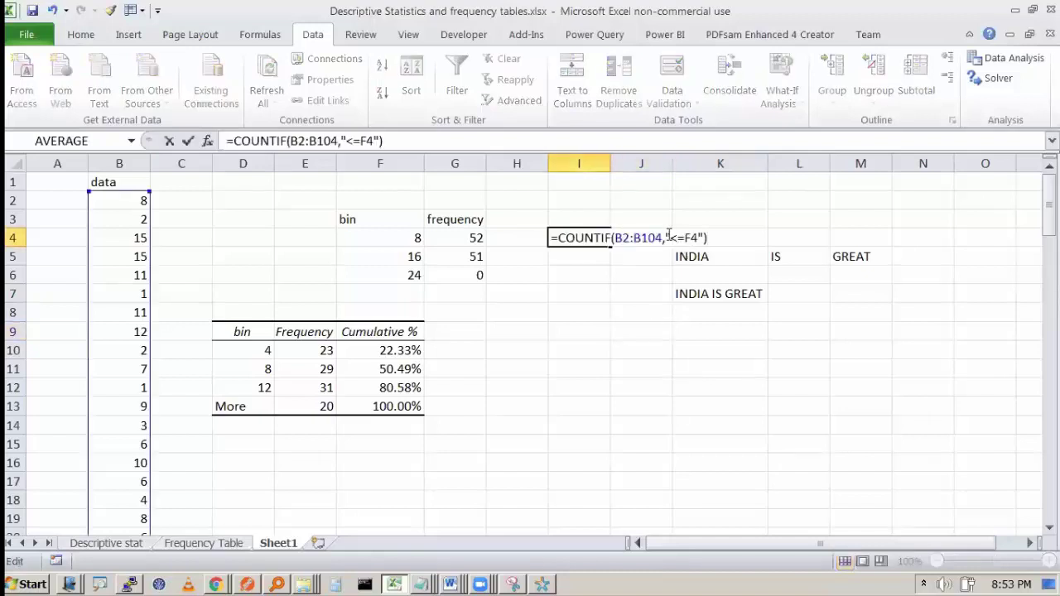
pyautogui.moveTo(668, 236); pyautogui.dragTo(696, 237)
pyautogui.click(698, 237)
pyautogui.doubleClick(690, 238)
pyautogui.click(696, 237)
pyautogui.press('BackSpace')
pyautogui.press('BackSpace')
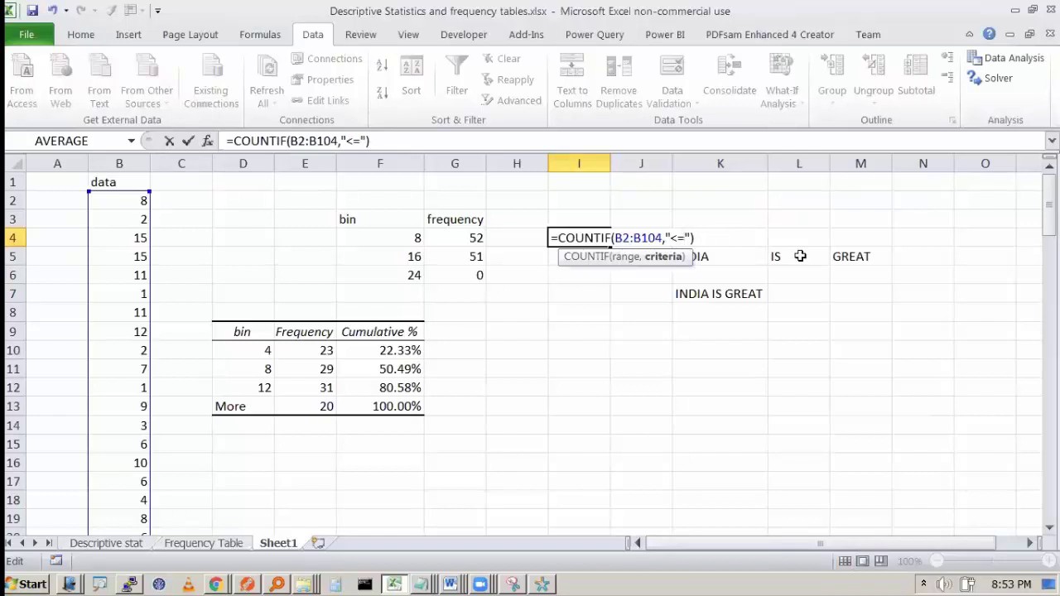
# Join the criterion in I4 to the bin cell so the formula is =COUNTIF(B2:B104,"<="&F4).
pyautogui.click(366, 140)
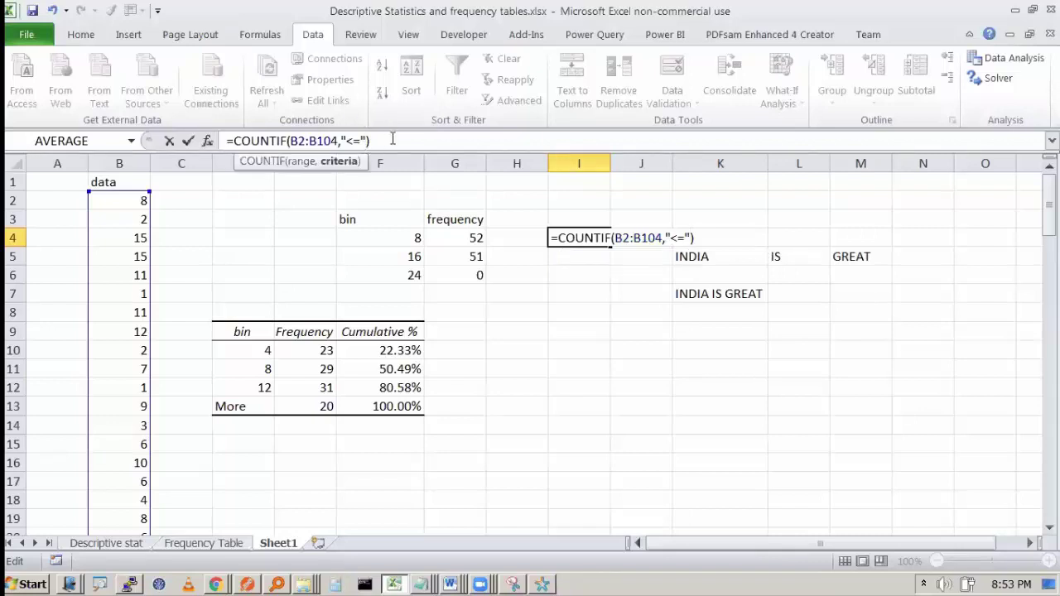
pyautogui.write('&')
pyautogui.click(392, 236)
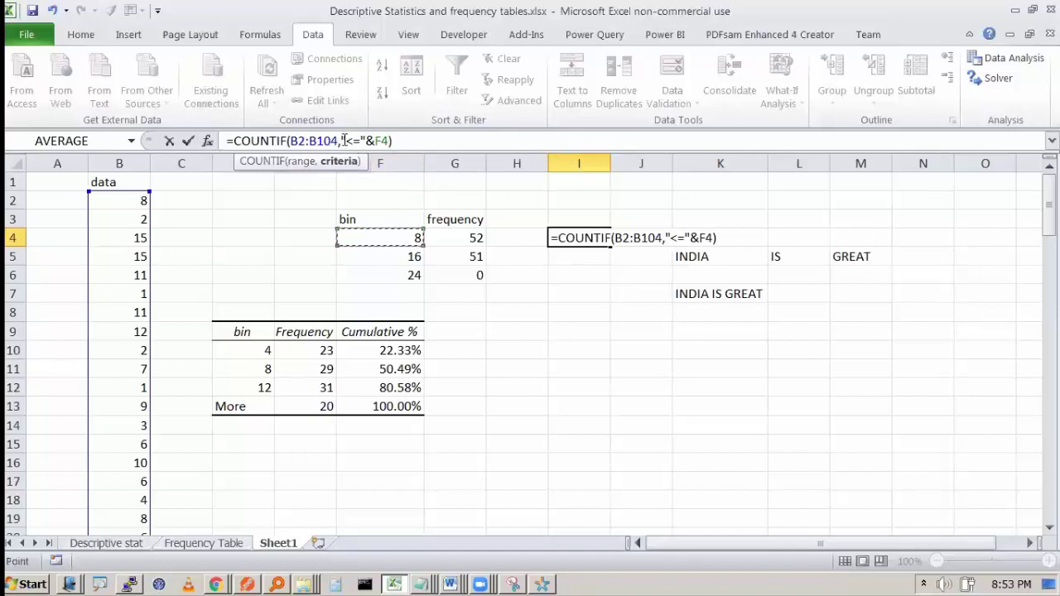
pyautogui.moveTo(346, 141); pyautogui.dragTo(388, 141)
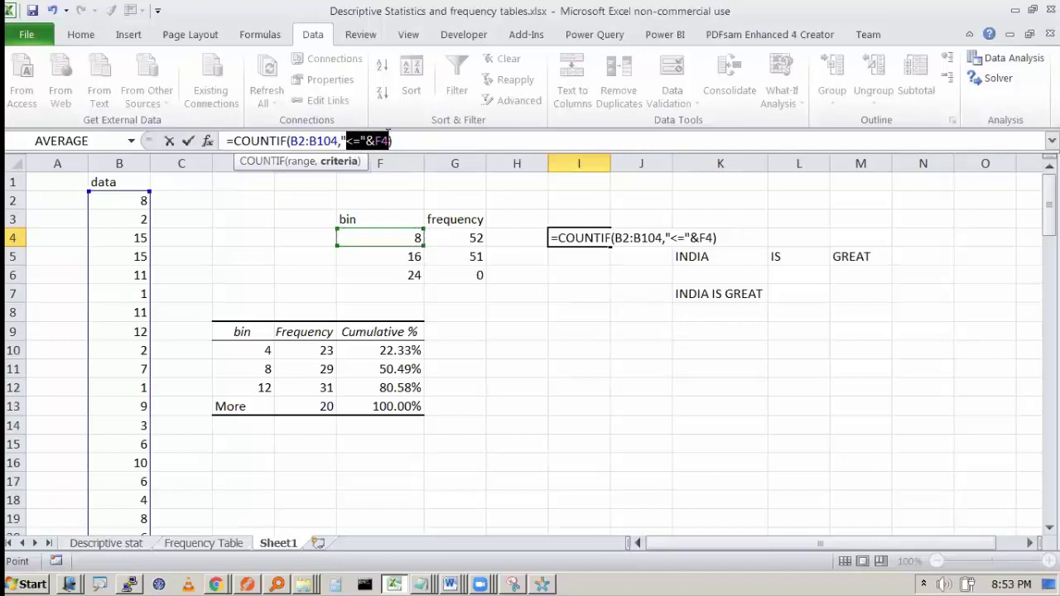
pyautogui.click(385, 141)
pyautogui.click(377, 143)
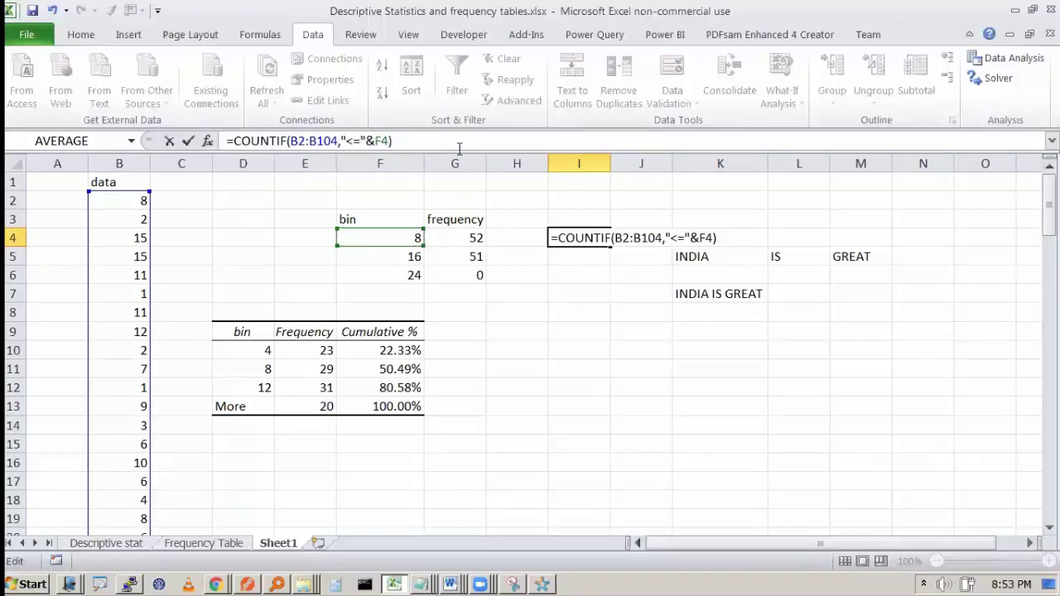
pyautogui.press('Return')
pyautogui.click(571, 240)
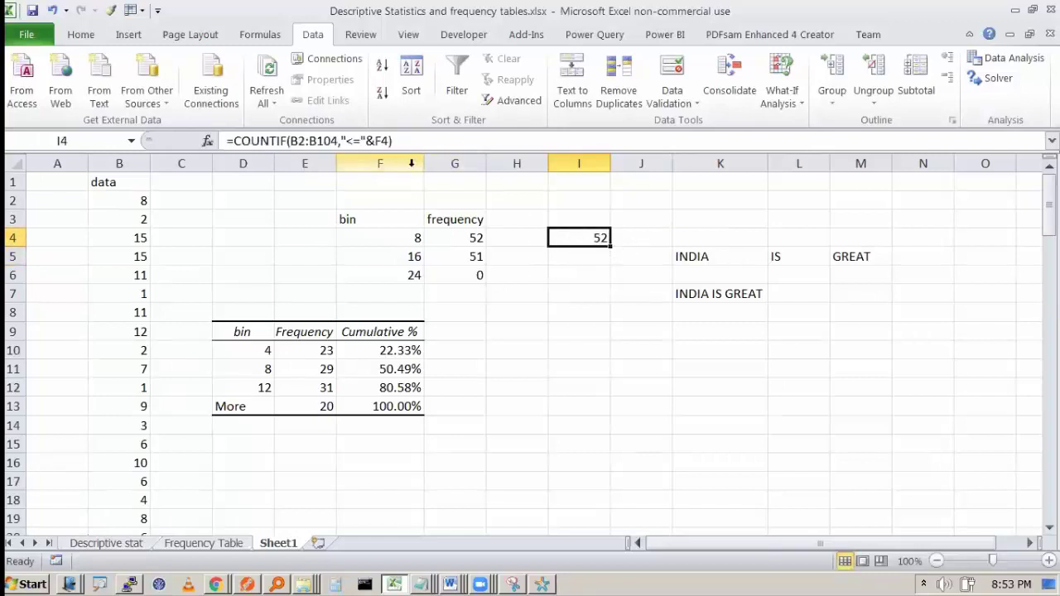
# Make the data range in the I4 COUNTIF formula absolute as $B$2:$B$104.
pyautogui.doubleClick(582, 237)
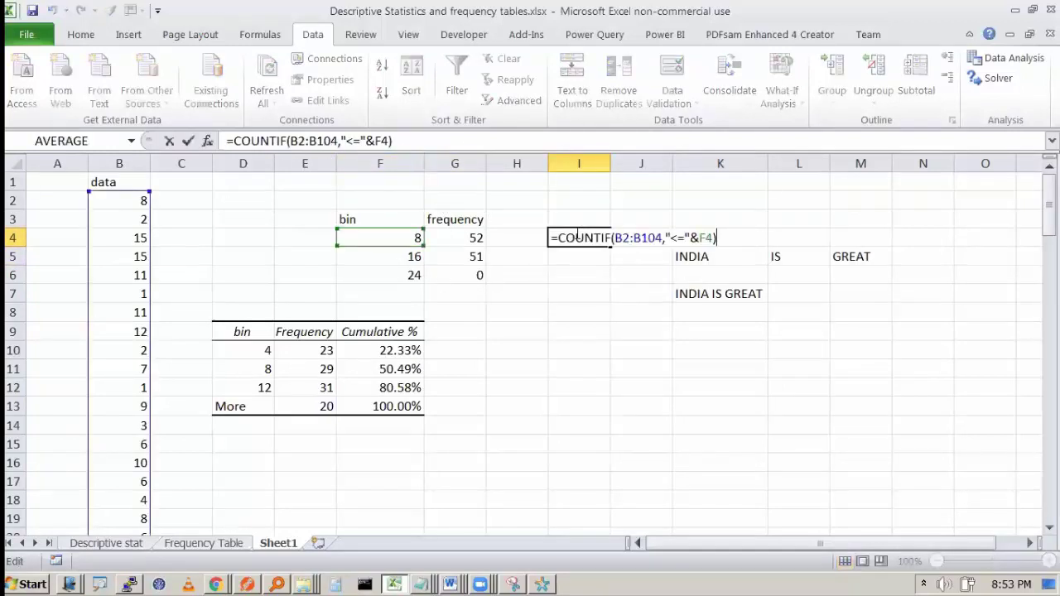
pyautogui.doubleClick(635, 238)
pyautogui.press('F4')
pyautogui.doubleClick(621, 237)
pyautogui.press('F4')
pyautogui.press('Tab')
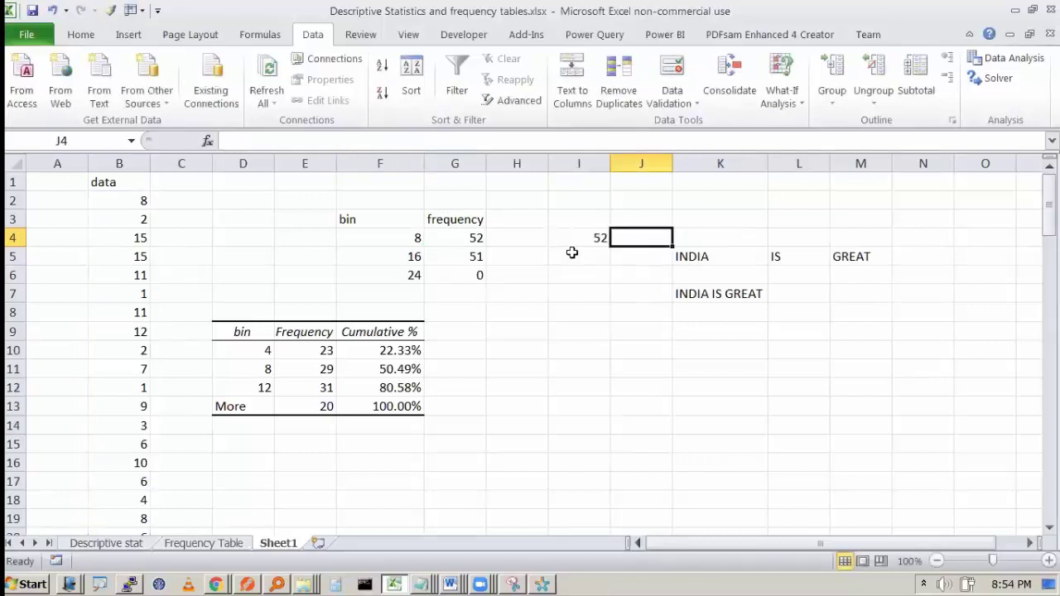
# Fill the I4 formula down to I6 and check the copied formulas.
pyautogui.click(587, 240)
pyautogui.moveTo(610, 247); pyautogui.dragTo(607, 278)
pyautogui.click(587, 403)
pyautogui.click(588, 263)
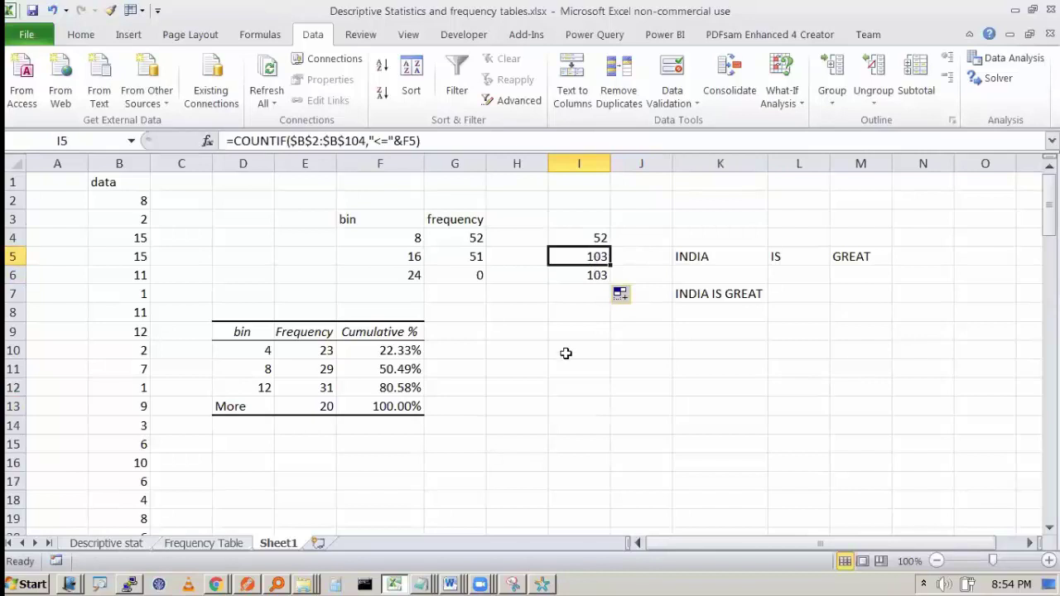
pyautogui.click(583, 242)
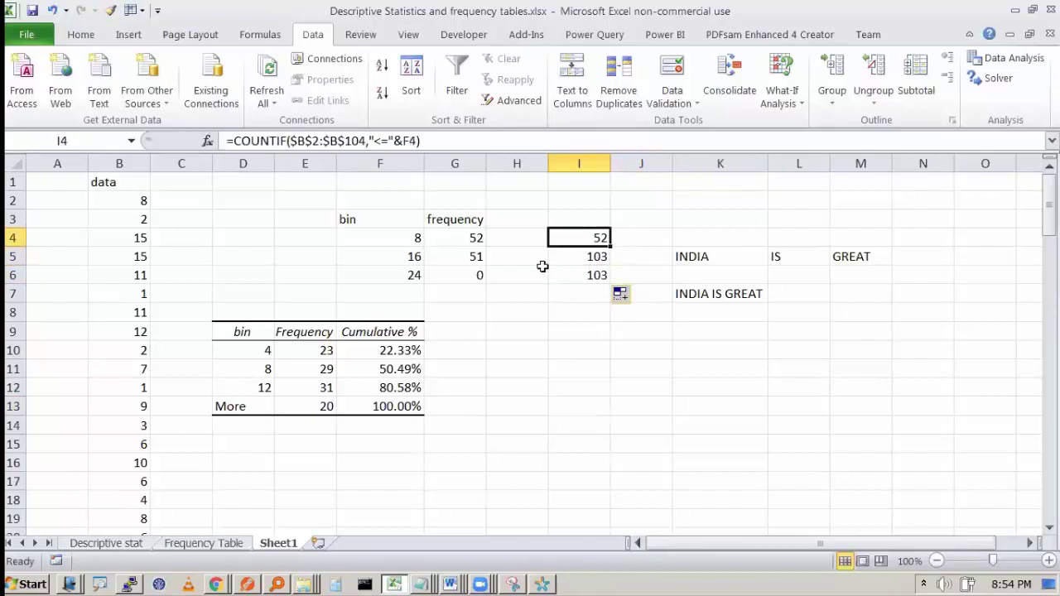
pyautogui.click(596, 257)
pyautogui.click(596, 275)
pyautogui.click(598, 239)
# Change the function in I4 from COUNTIF to COUNTIFS, keeping its range and criterion.
pyautogui.doubleClick(598, 238)
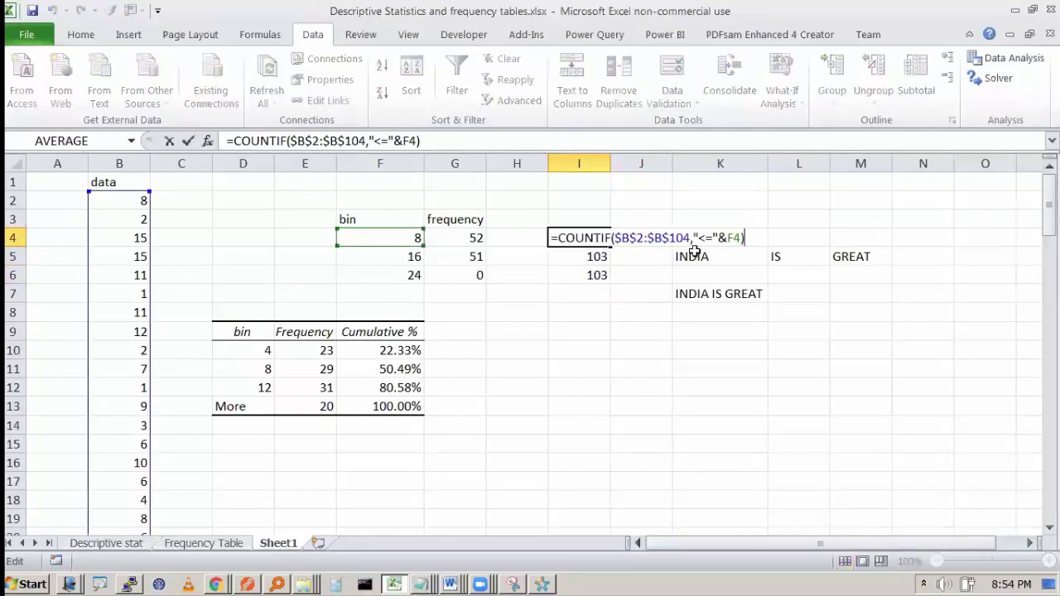
pyautogui.click(611, 238)
pyautogui.write('S')
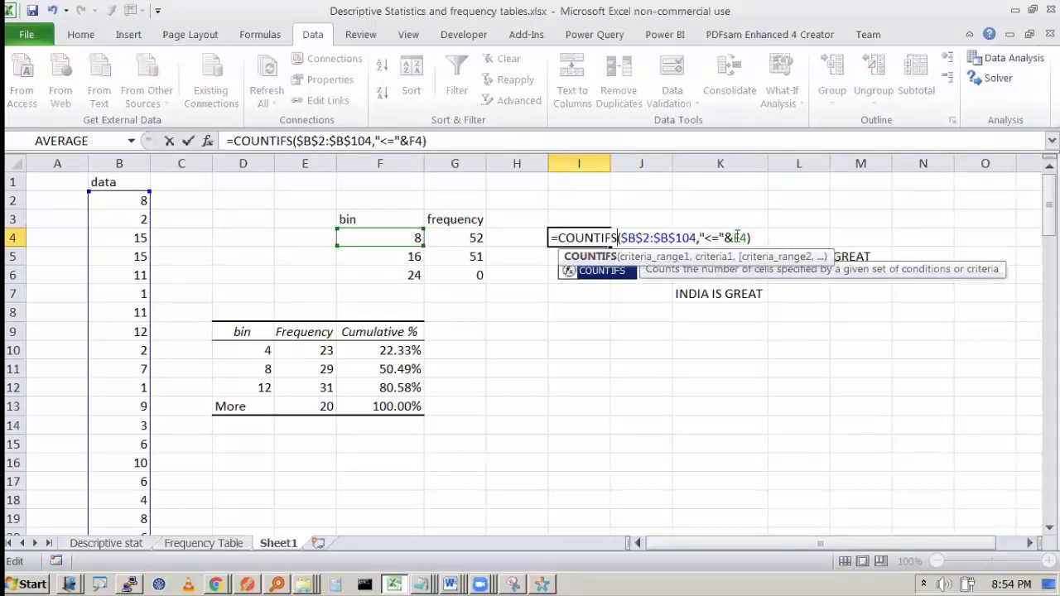
pyautogui.click(481, 141)
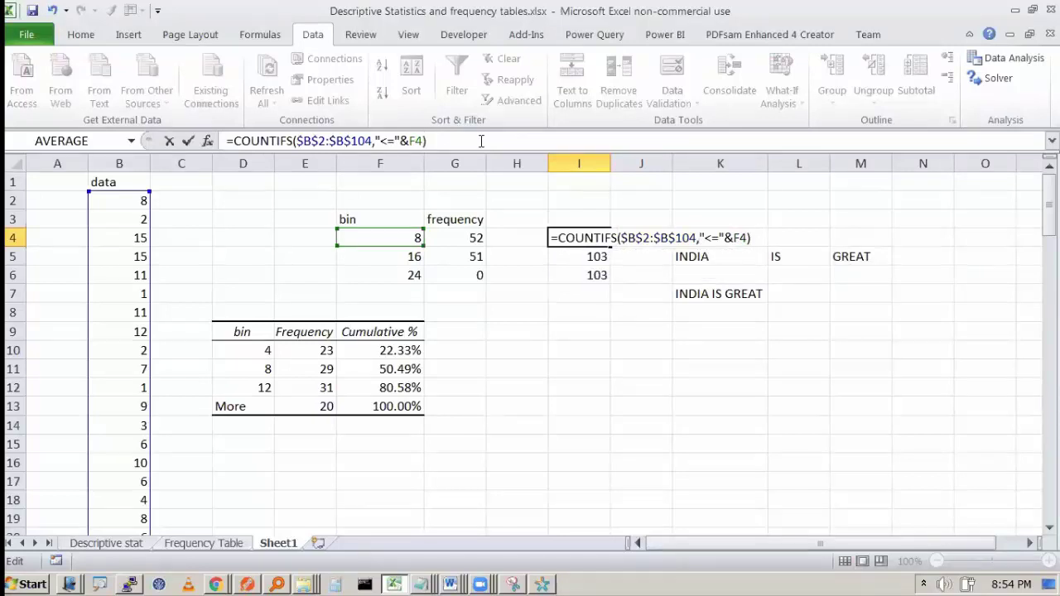
pyautogui.press('Return')
pyautogui.press('Up')
# Add the lower-limit criterion ">"&F4 after "<="&F5 in the I5 formula and try to enter it.
pyautogui.press('Down')
pyautogui.click(480, 140)
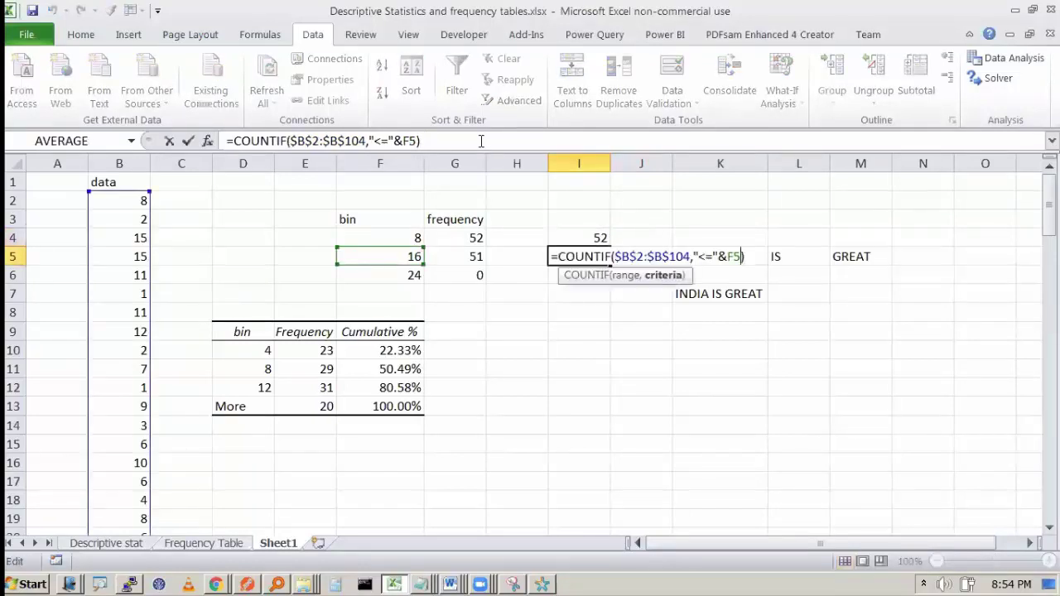
pyautogui.write(',')
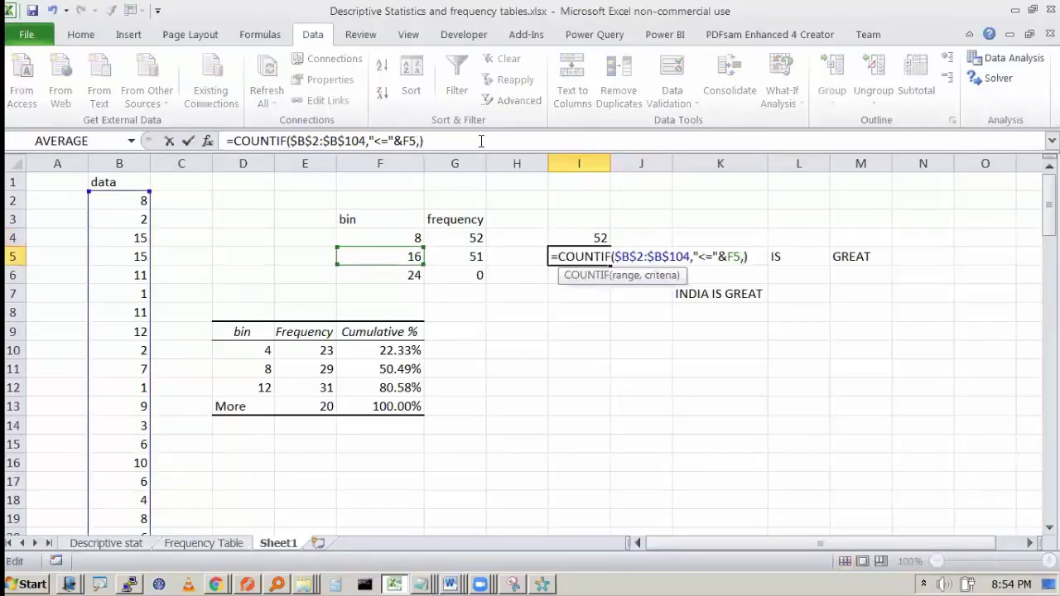
pyautogui.write('">"&')
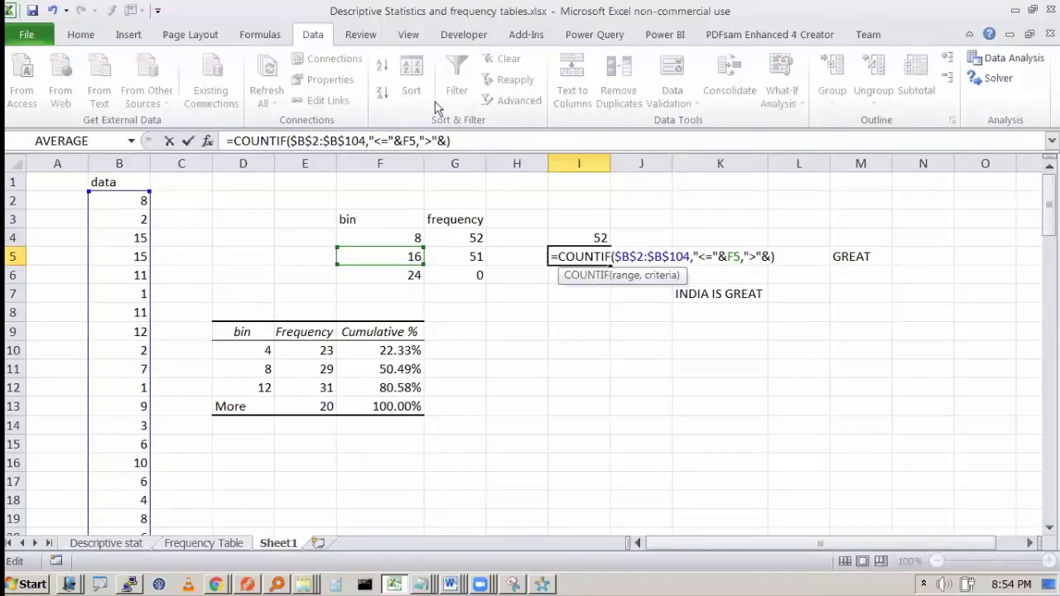
pyautogui.click(411, 237)
pyautogui.press('Return')
pyautogui.click(527, 348)
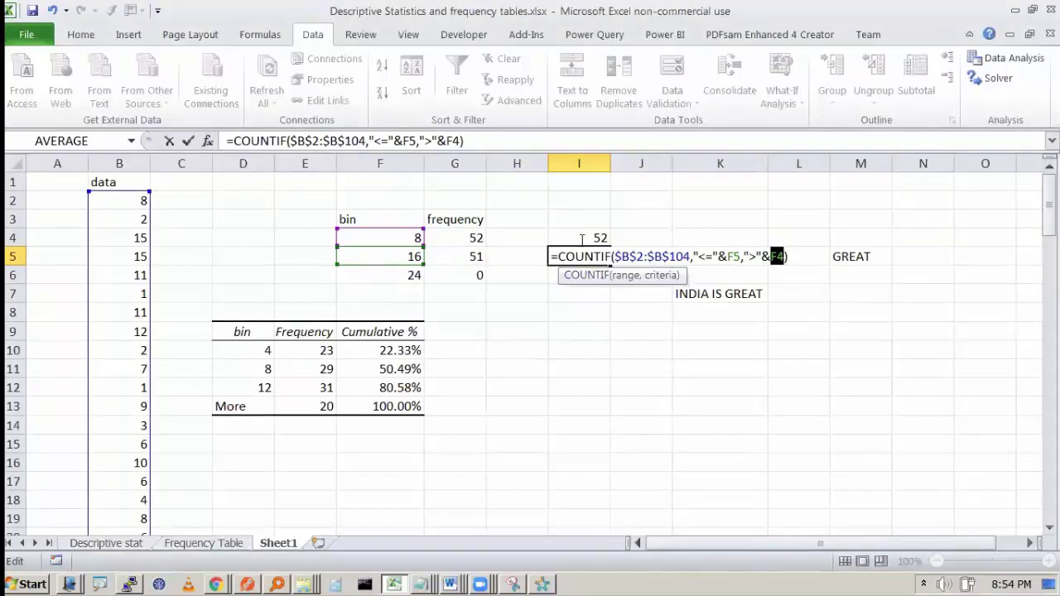
# Change the function in I5 to COUNTIFS and try to enter the formula.
pyautogui.click(289, 140)
pyautogui.write('S')
pyautogui.press('Return')
pyautogui.press('Return')
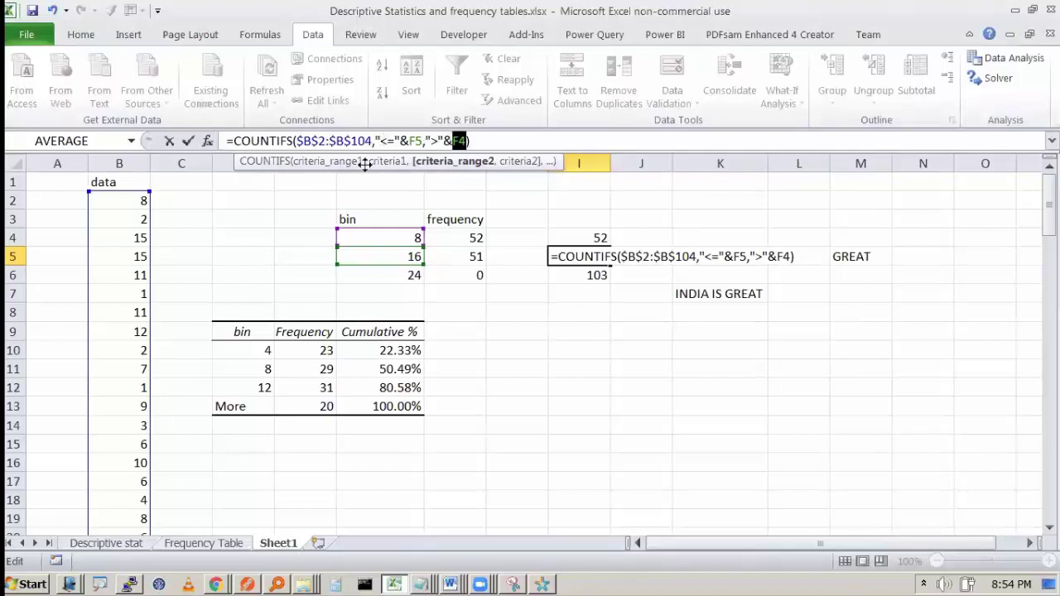
# Insert the second criteria range so I5 becomes =COUNTIFS($B$2:$B$104,"<="&F5,$B$2:$B$104,">"&F4).
pyautogui.click(425, 141)
pyautogui.click(131, 198)
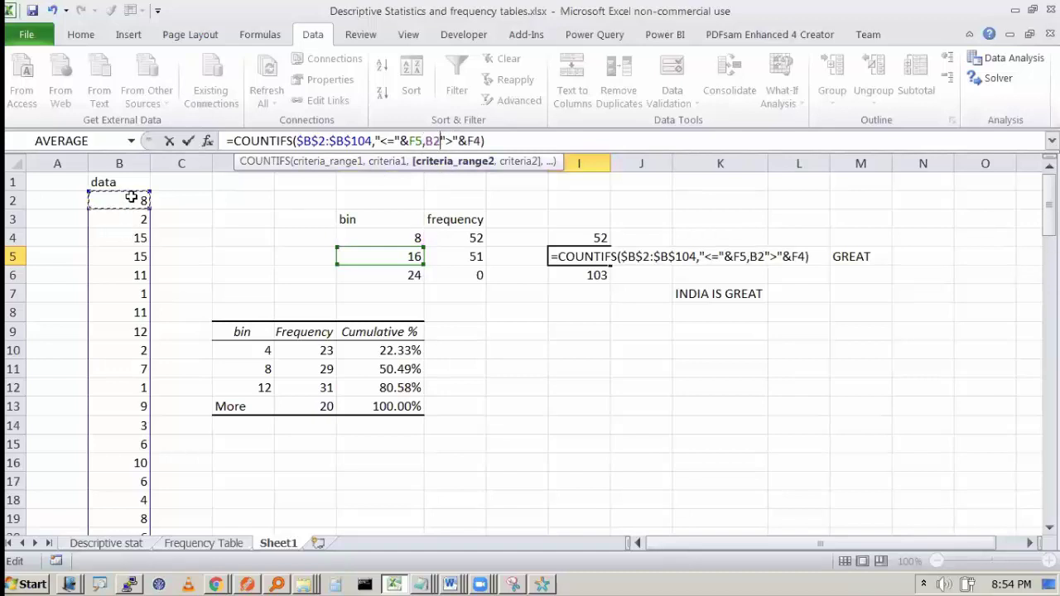
pyautogui.hotkey('ctrl', 'shift', 'Down')
pyautogui.press('F4')
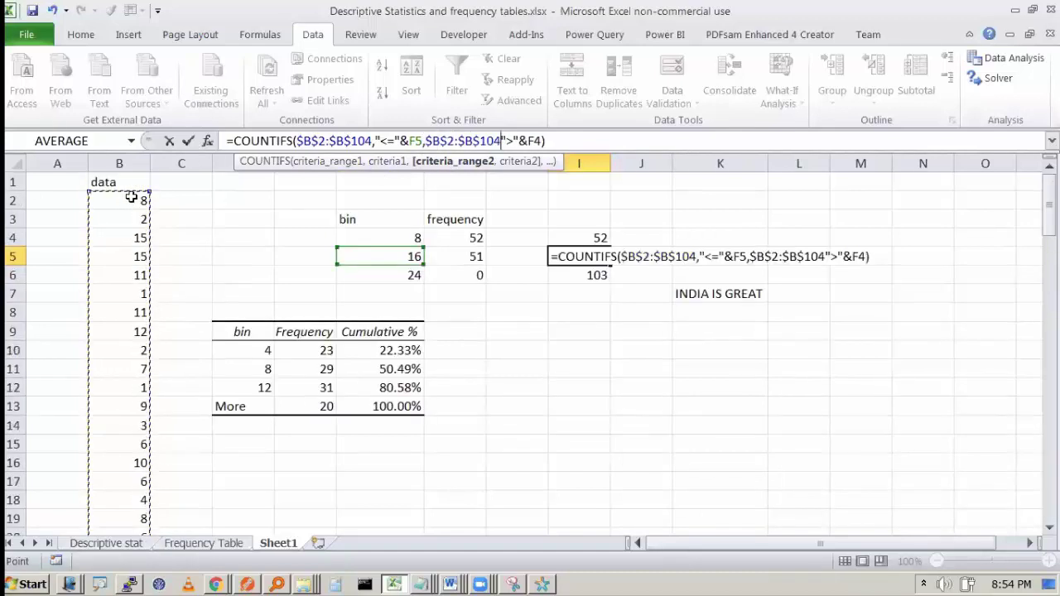
pyautogui.press('Return')
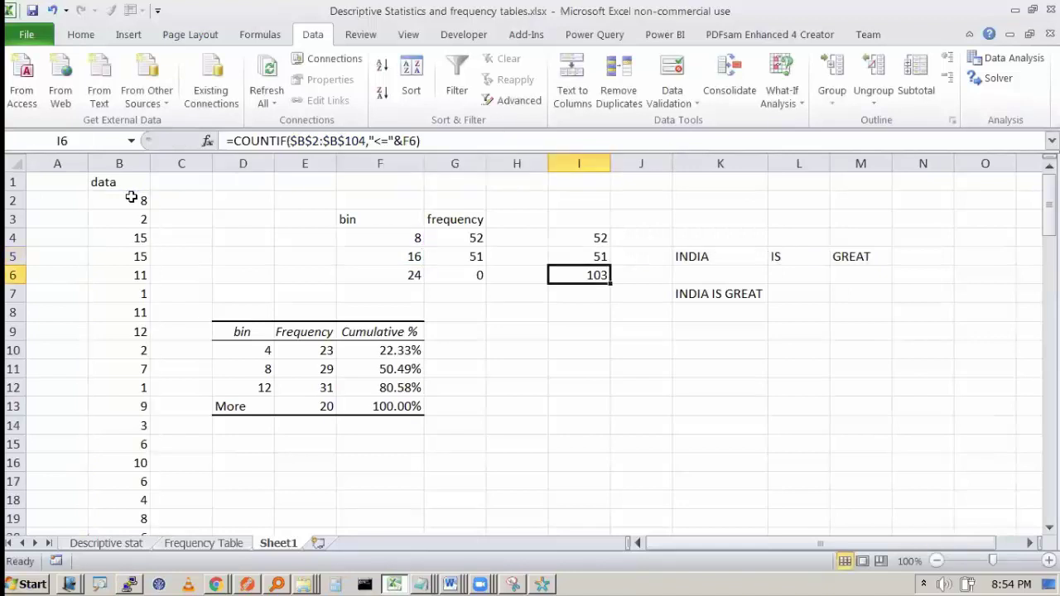
pyautogui.press('Up')
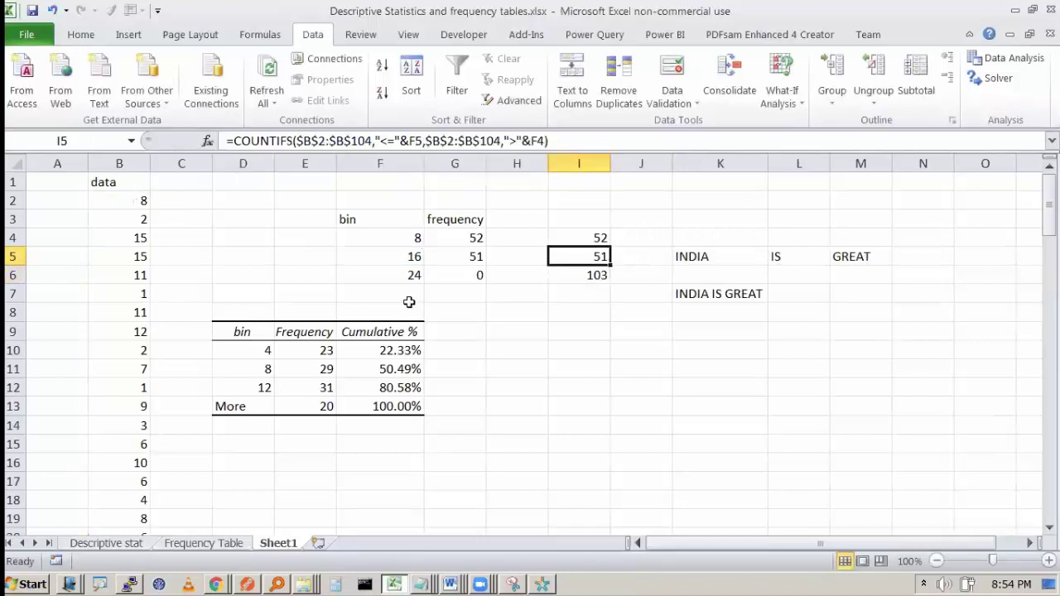
# Review the COUNTIFS formula in I5 and compare it with the bins and the FREQUENCY formula in G4:G6.
pyautogui.press('F2')
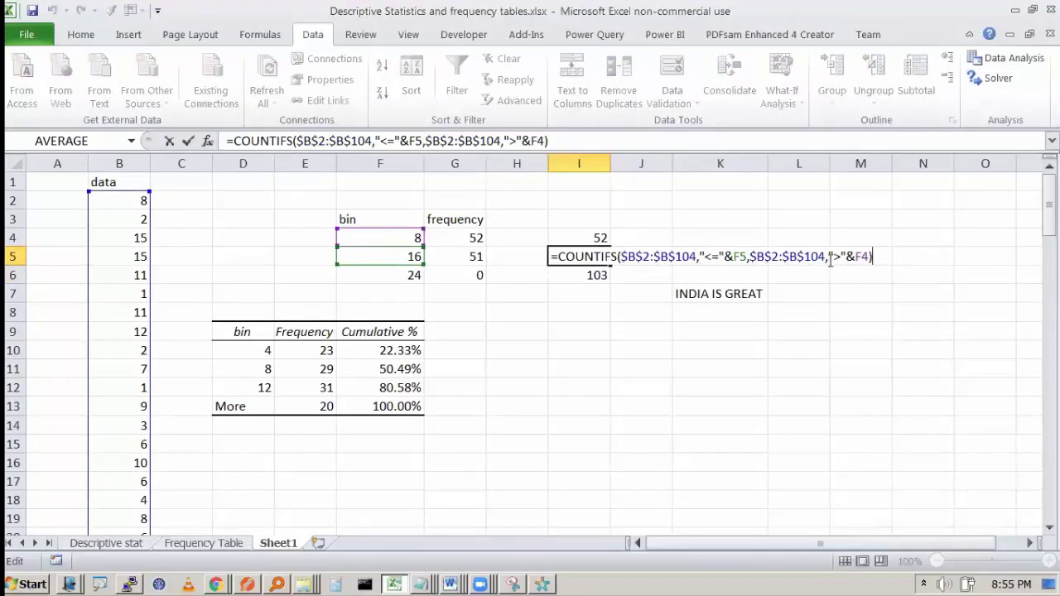
pyautogui.press('Escape')
pyautogui.click(581, 275)
pyautogui.click(602, 255)
pyautogui.doubleClick(602, 255)
pyautogui.press('Escape')
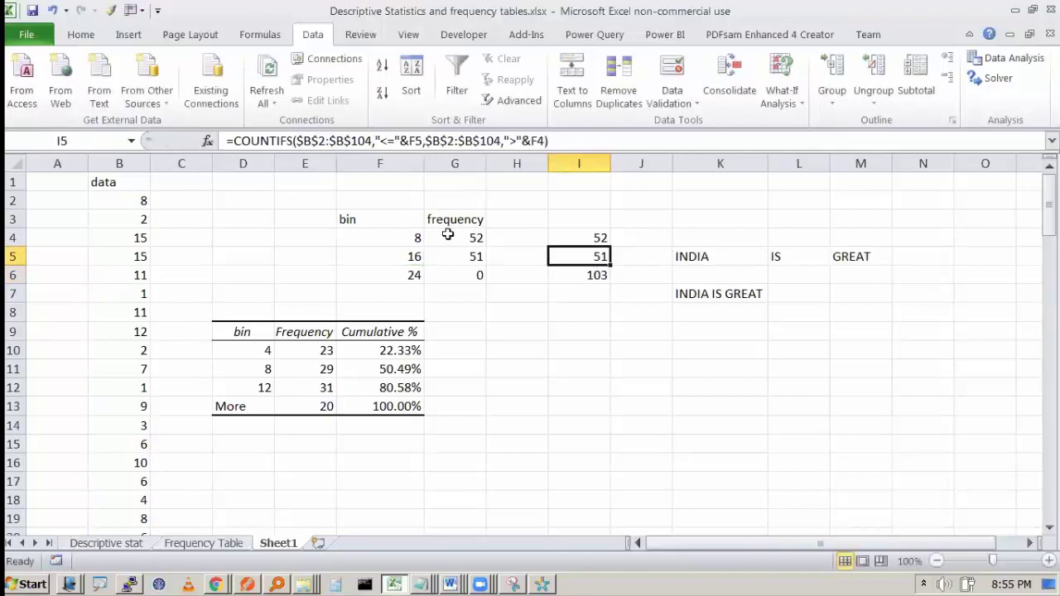
pyautogui.doubleClick(601, 253)
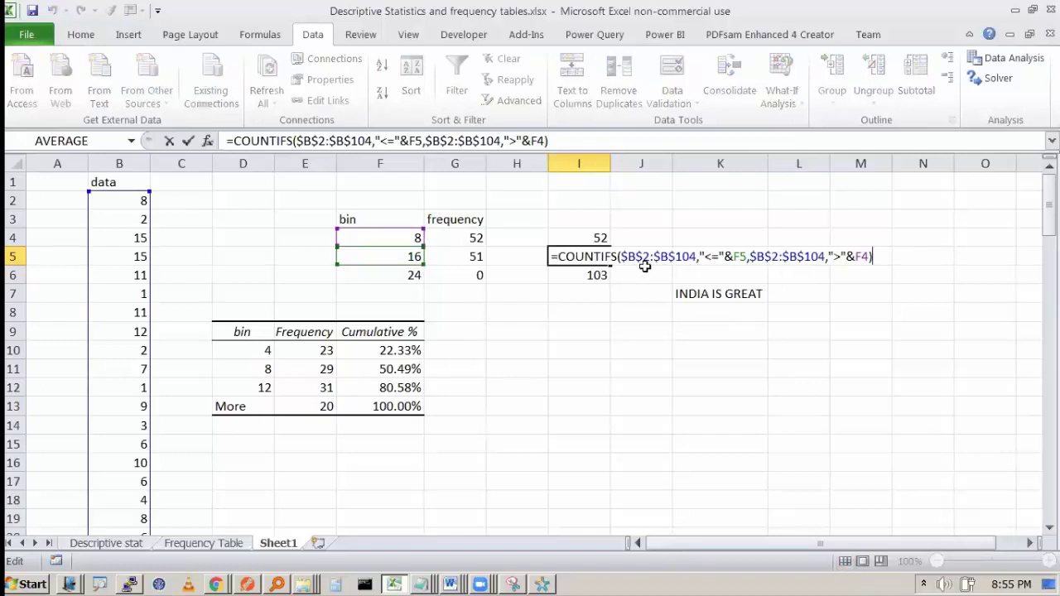
pyautogui.click(386, 236)
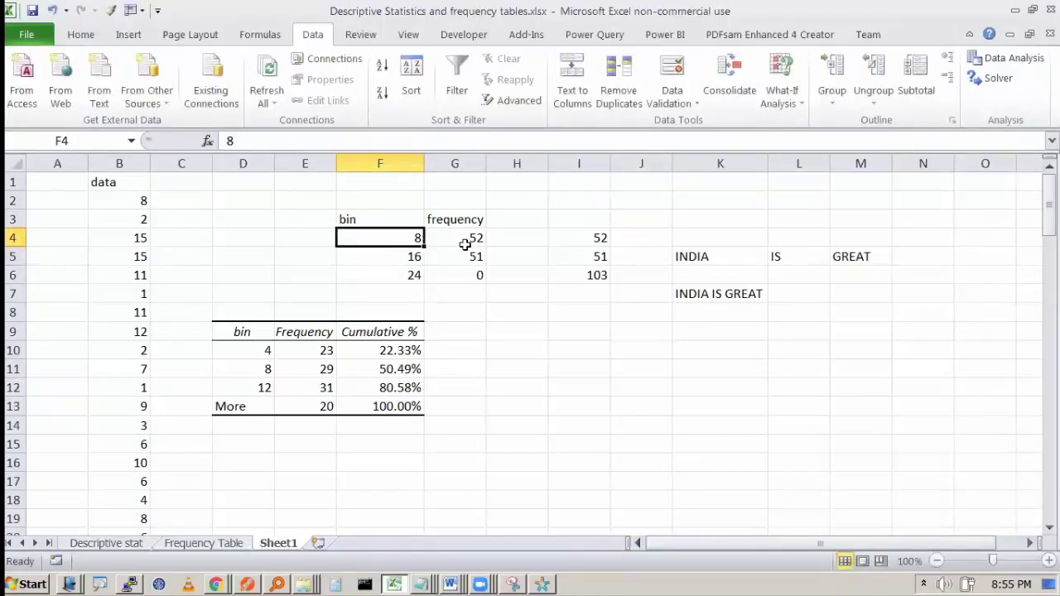
pyautogui.moveTo(474, 246); pyautogui.dragTo(472, 271)
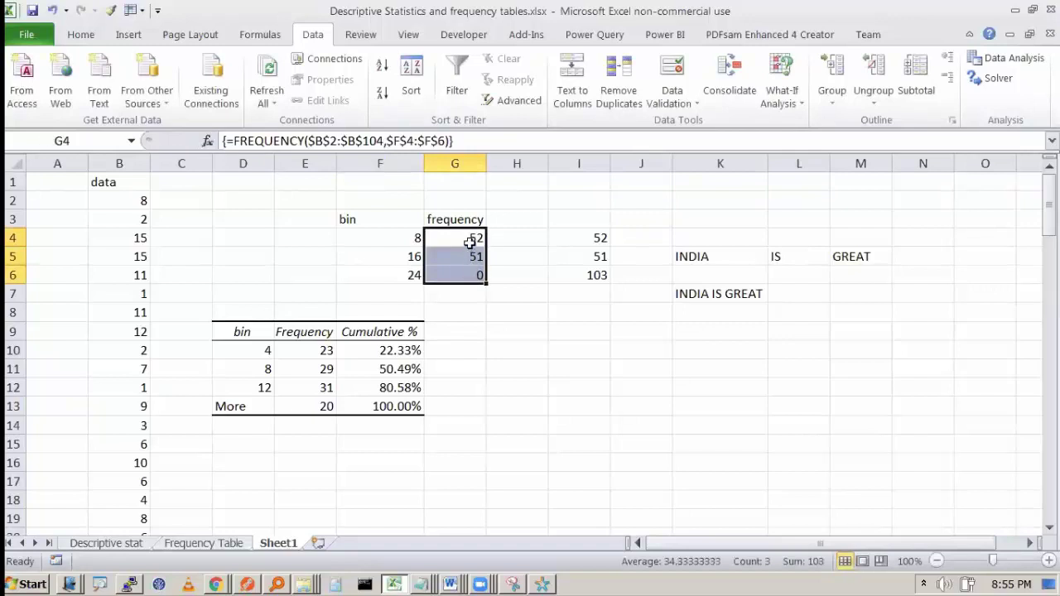
pyautogui.click(470, 240)
pyautogui.click(384, 344)
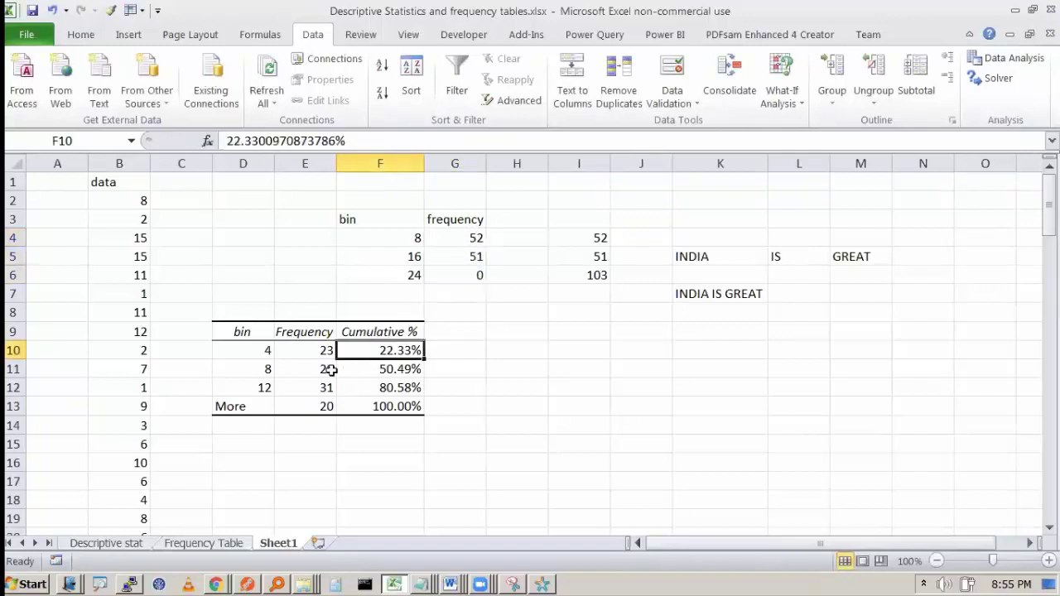
pyautogui.click(469, 240)
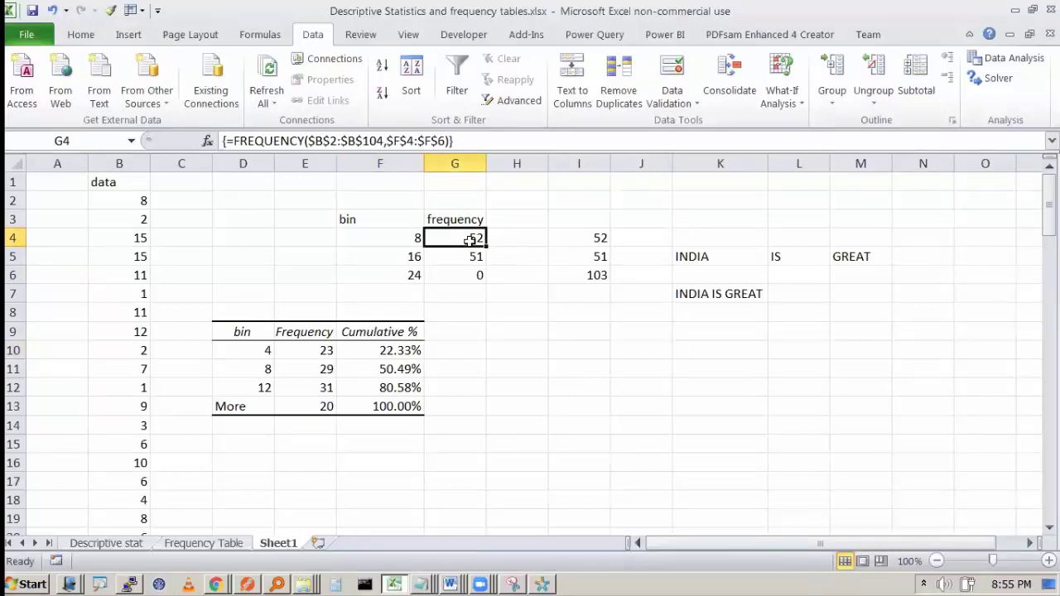
# Open the Frequency Table sheet and read the mall survey responses and the shaded table to populate.
pyautogui.click(103, 545)
pyautogui.scroll(1, 247, 487)
pyautogui.click(202, 543)
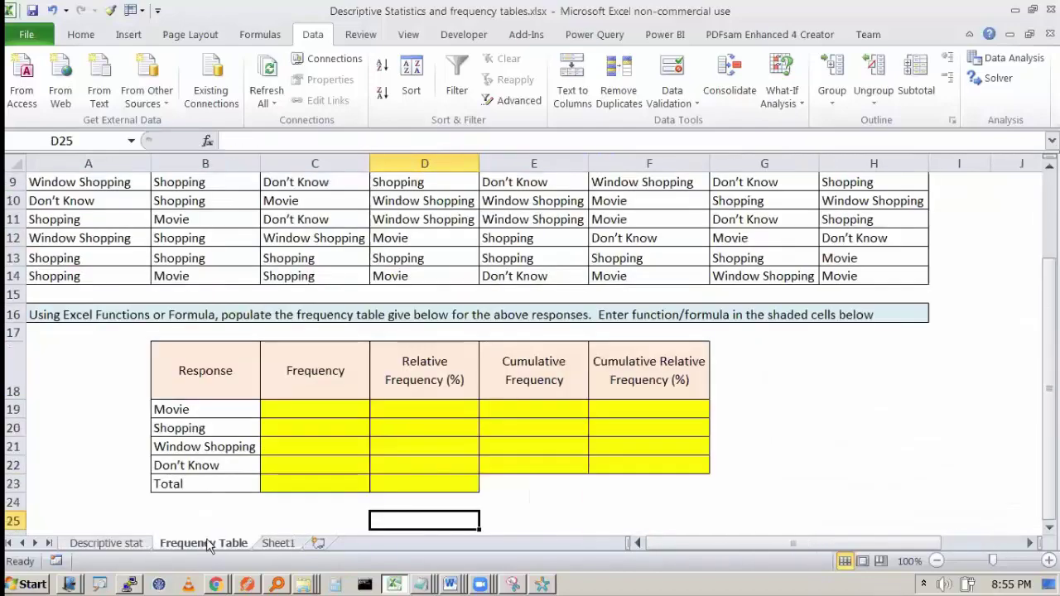
pyautogui.click(316, 409)
pyautogui.scroll(3, 414, 407)
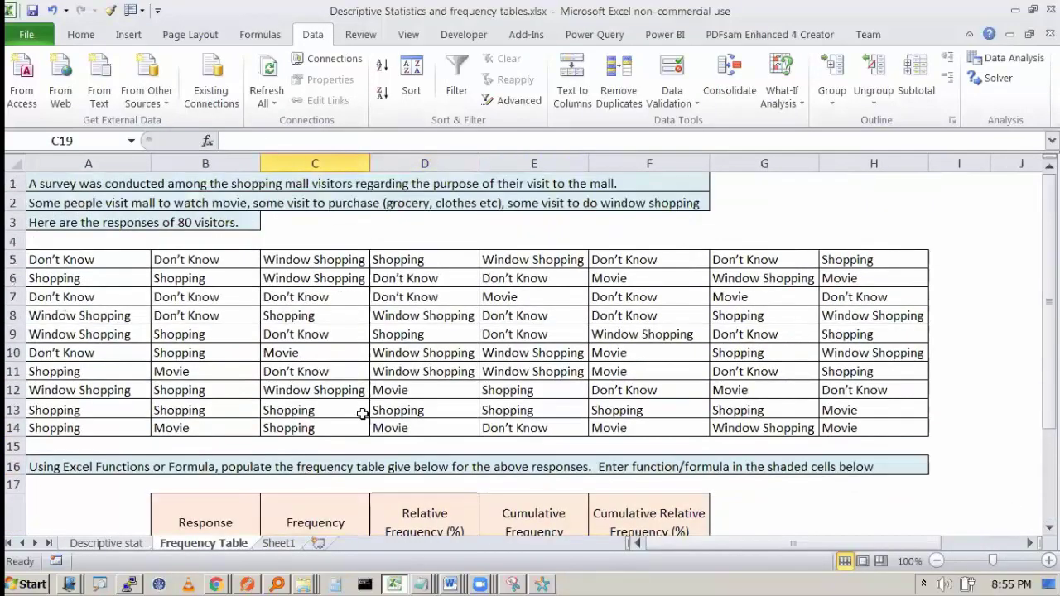
pyautogui.scroll(-4, 553, 337)
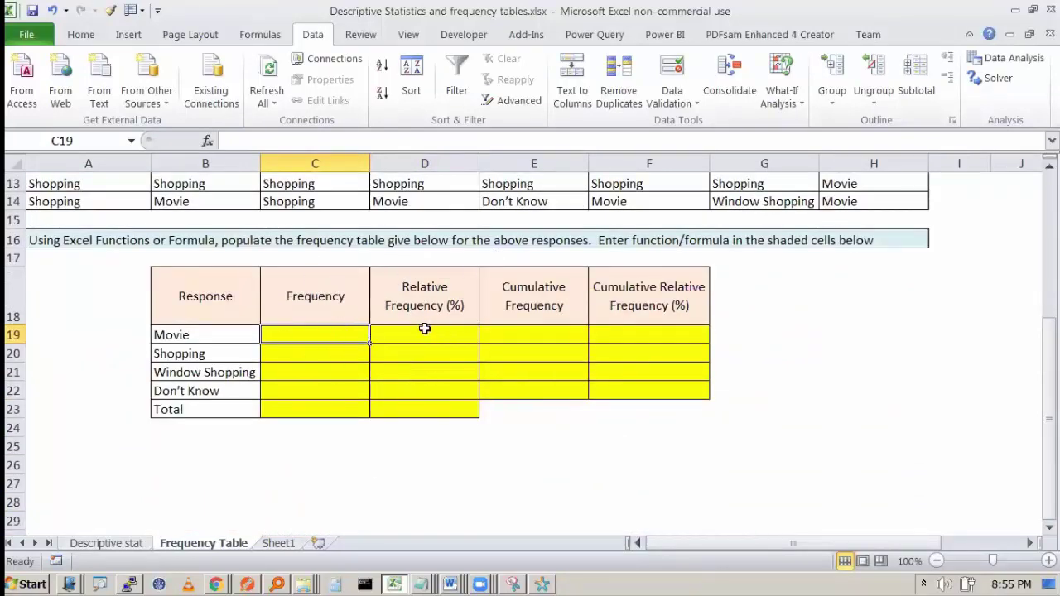
pyautogui.scroll(3, 424, 329)
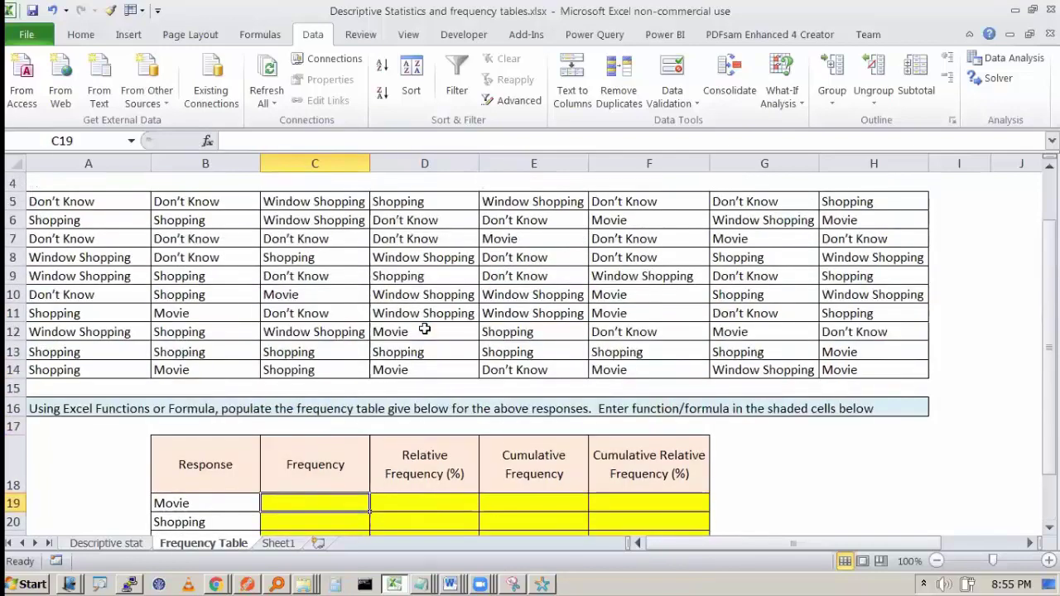
# Begin a FREQUENCY formula in C19 for the Movie row, using the survey responses $A$5:$H$14 as the absolute data array.
pyautogui.scroll(-2, 281, 503)
pyautogui.write('=fr')
pyautogui.press('Tab')
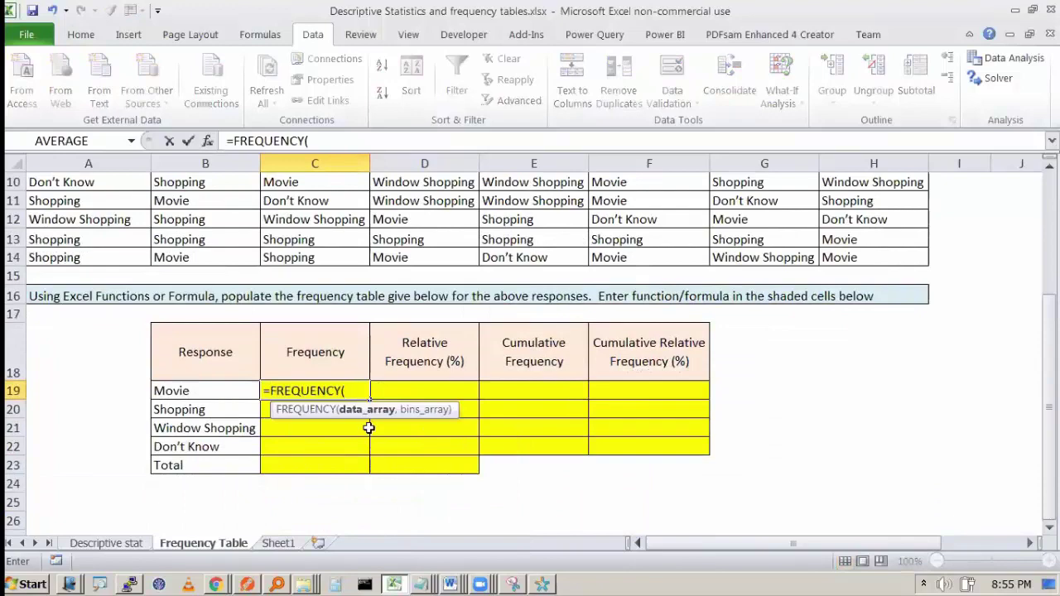
pyautogui.scroll(3, 369, 428)
pyautogui.moveTo(87, 263); pyautogui.dragTo(921, 429)
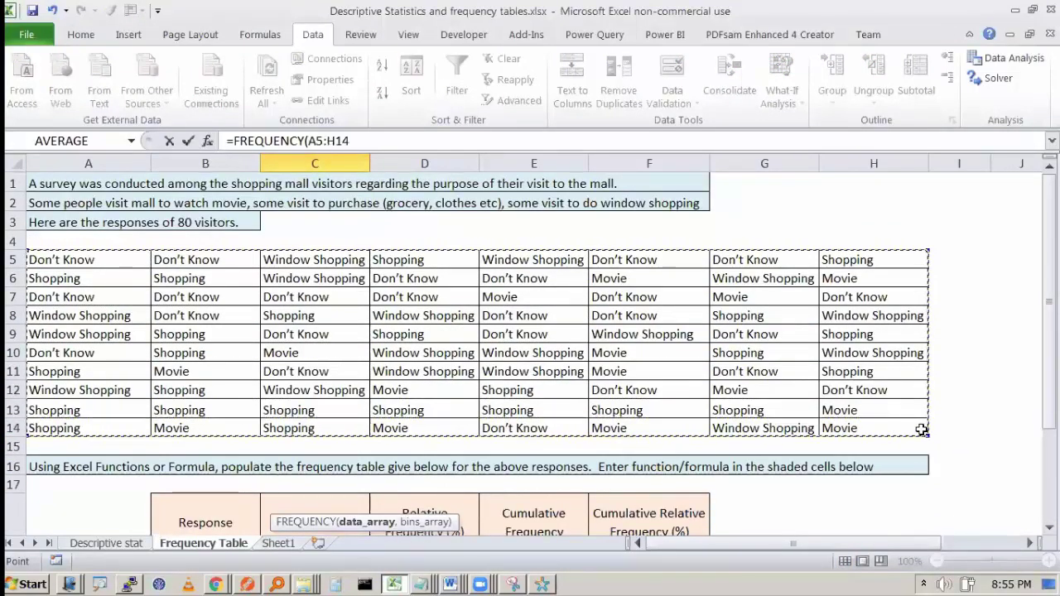
pyautogui.press('F4')
pyautogui.write(',')
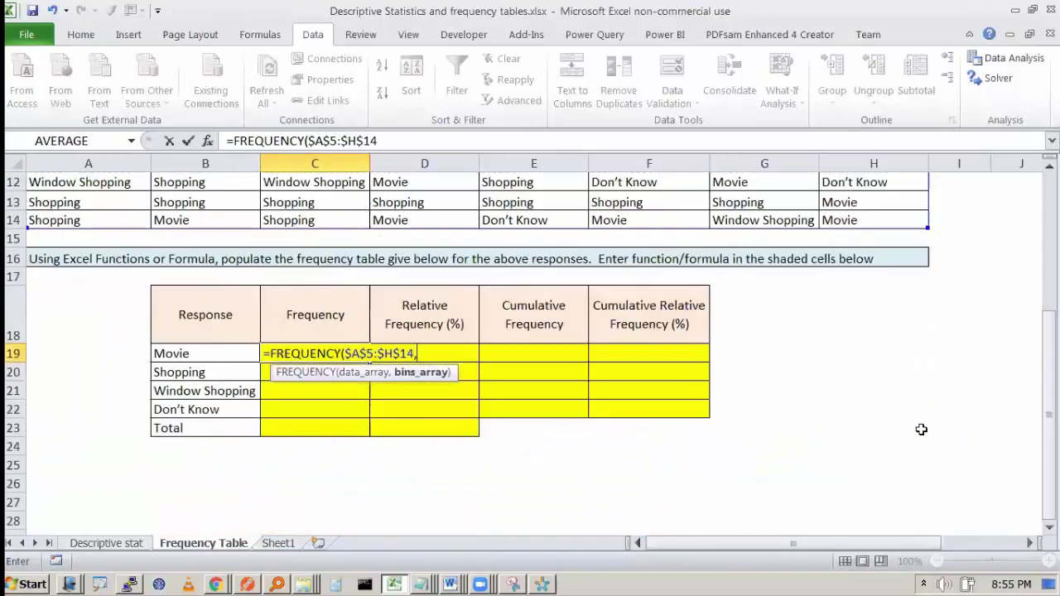
# Use the response labels B19:B22 as the bins, enter the C19 formula as an array formula, and check its references.
pyautogui.moveTo(182, 352); pyautogui.dragTo(203, 409)
pyautogui.write(')')
pyautogui.hotkey('ctrl', 'shift', 'Return')
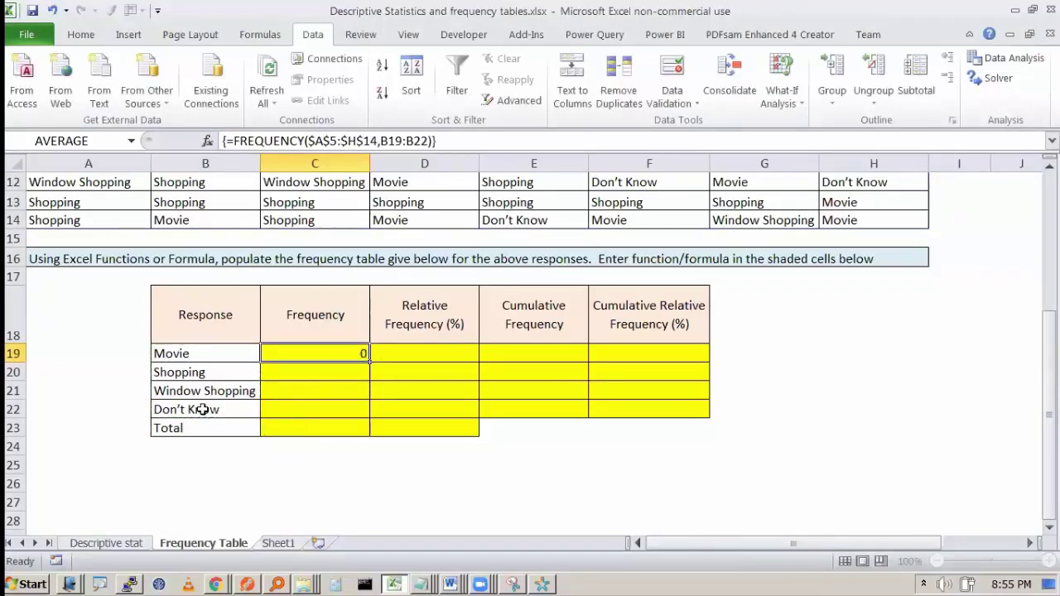
pyautogui.press('F2')
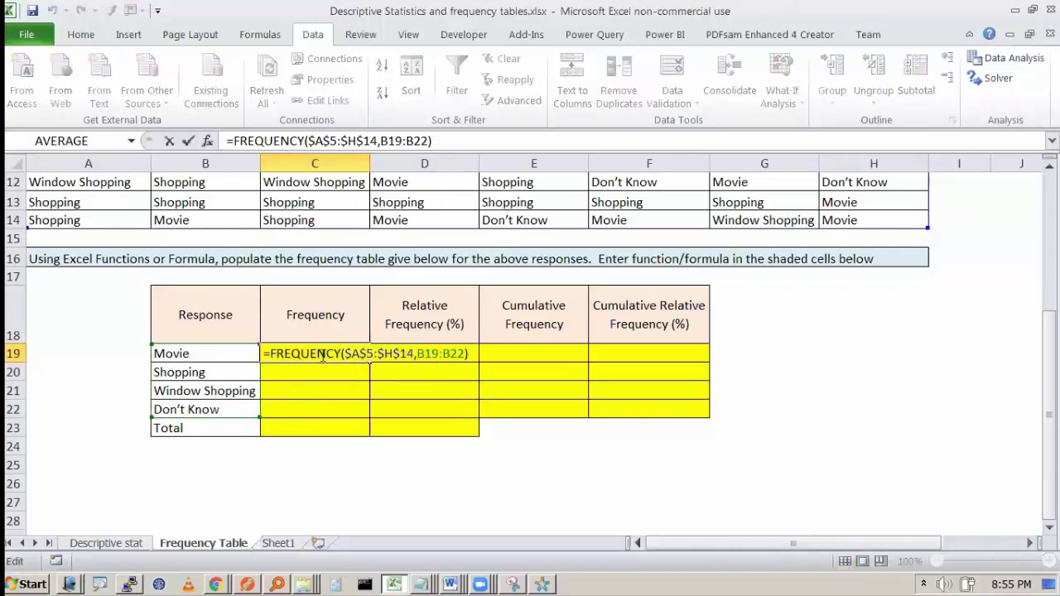
pyautogui.press('Escape')
pyautogui.press('F2')
pyautogui.press('Escape')
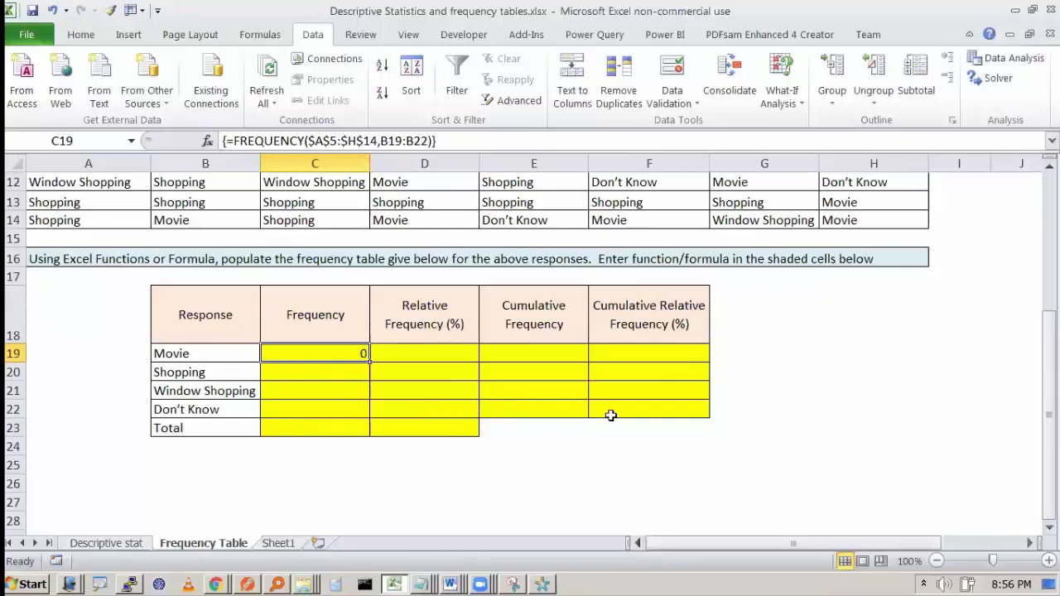
# Switch to the Notepad notes, review the listed Countif, frequency and Analysis tool pak methods, and return to the Excel frequency table.
pyautogui.hotkey('alt', 'Tab')
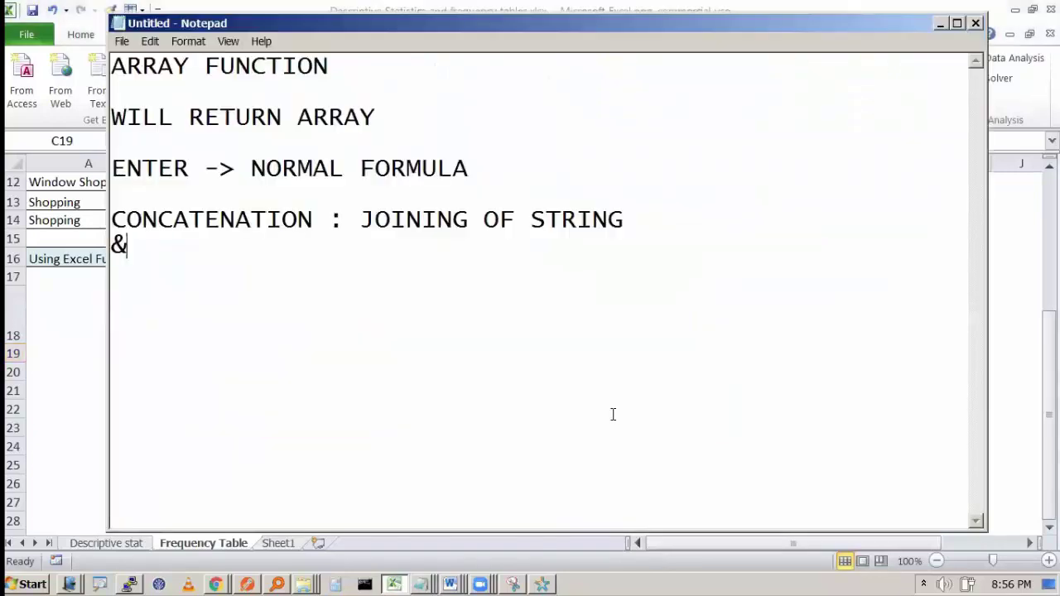
pyautogui.hotkey('alt', 'Tab')
pyautogui.hotkey('alt', 'Tab')
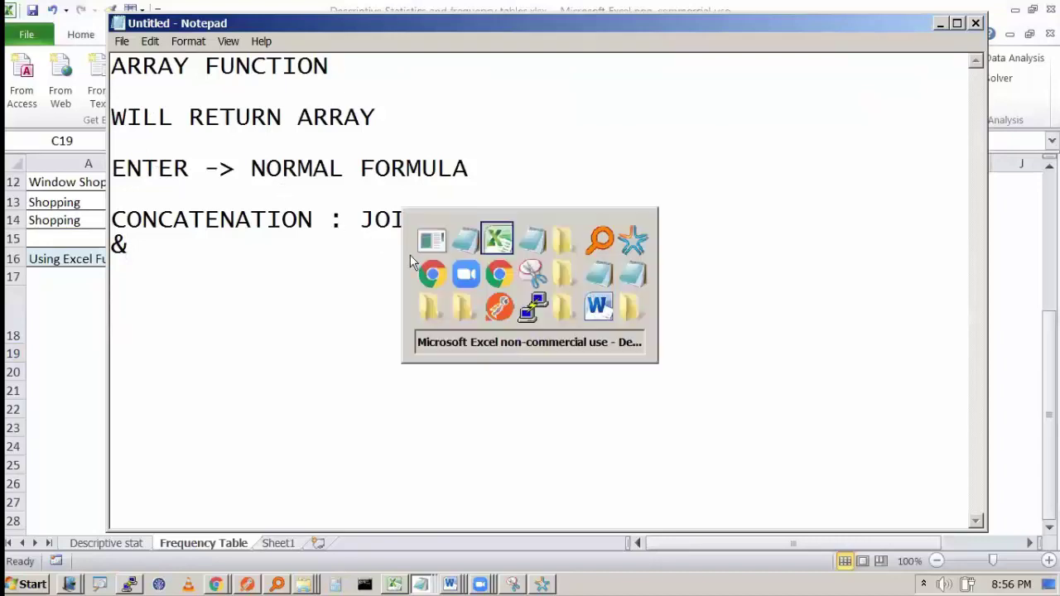
pyautogui.doubleClick(188, 68)
pyautogui.doubleClick(192, 93)
pyautogui.click(280, 116)
pyautogui.doubleClick(187, 93)
pyautogui.doubleClick(174, 117)
pyautogui.click(398, 113)
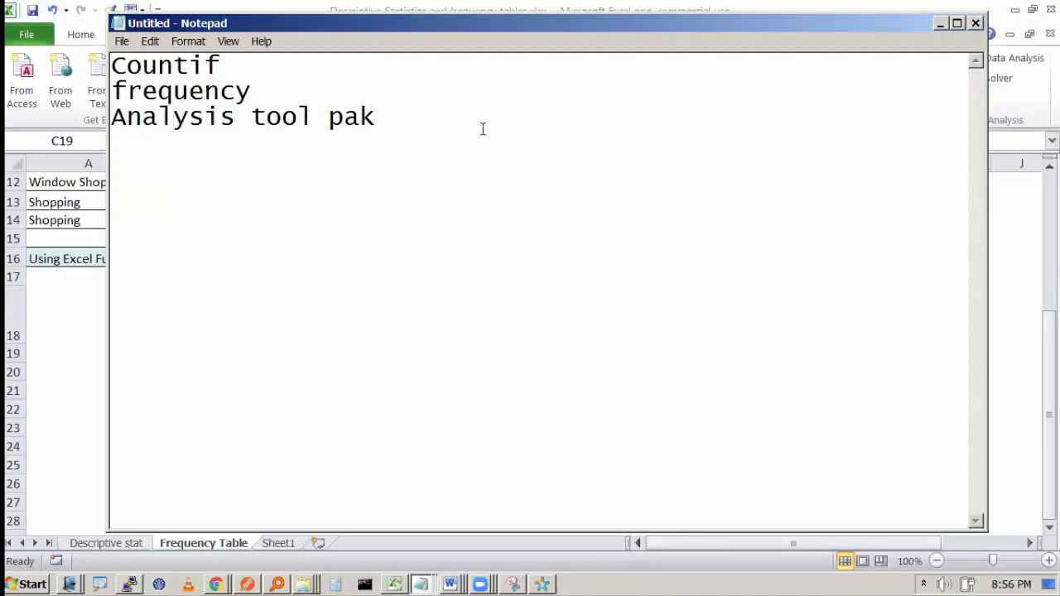
pyautogui.click(1017, 210)
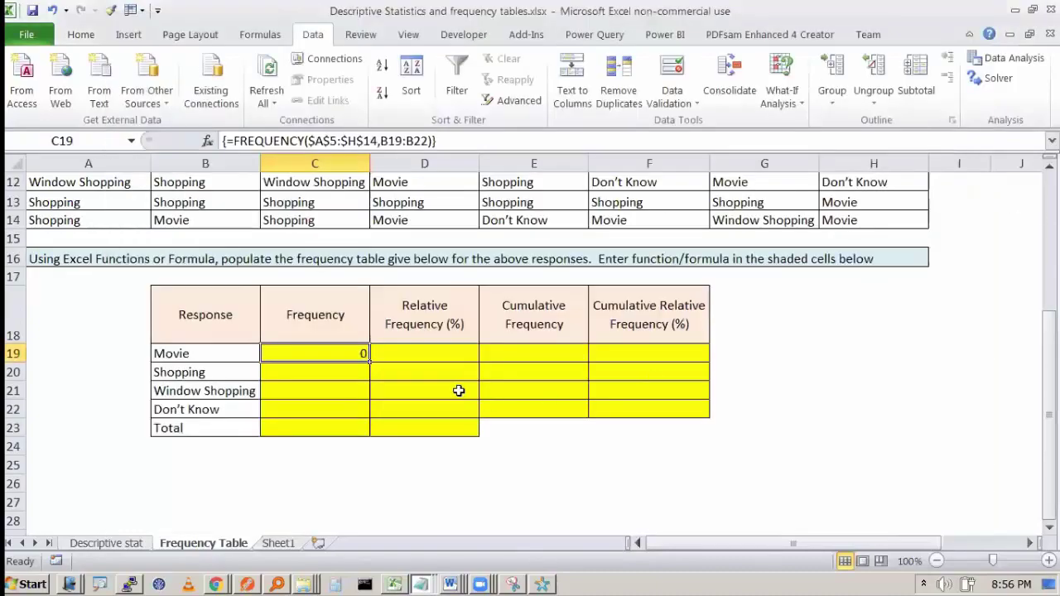